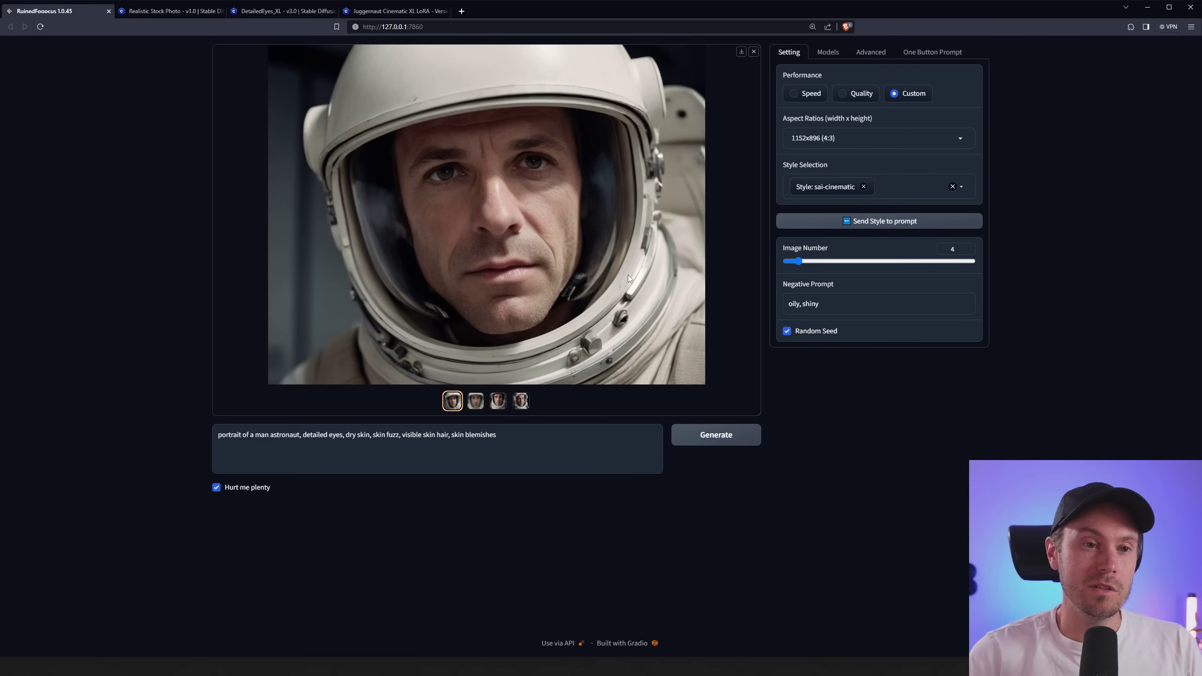
- Enlarge the second astronaut portrait, then the fourth, from the gallery thumbnails
click(476, 401)
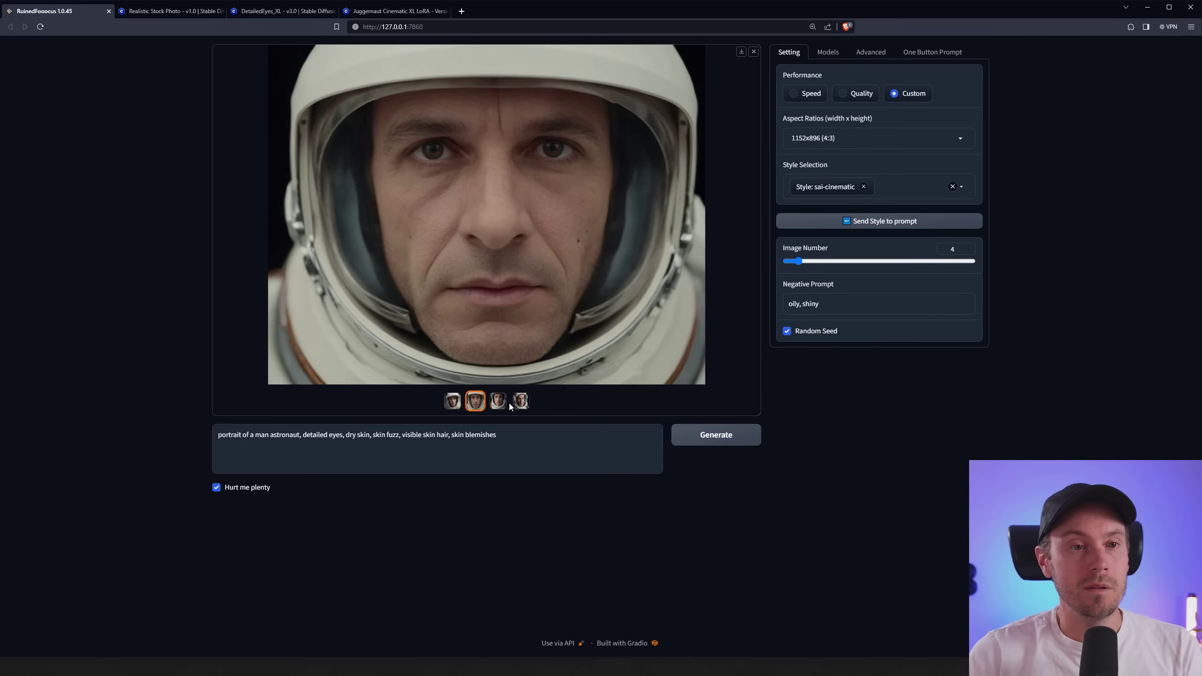
click(520, 402)
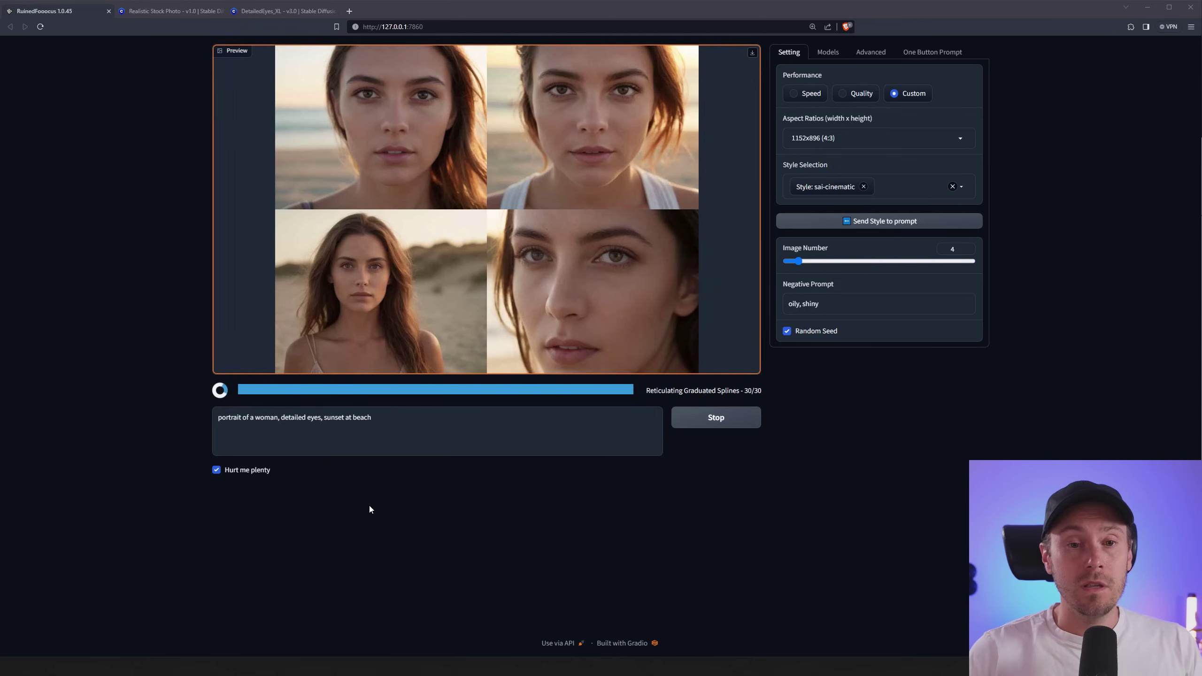
- Cycle back and forth through the four beach-sunset portraits, ending on the fourth close-up
key(Right)
key(Right)
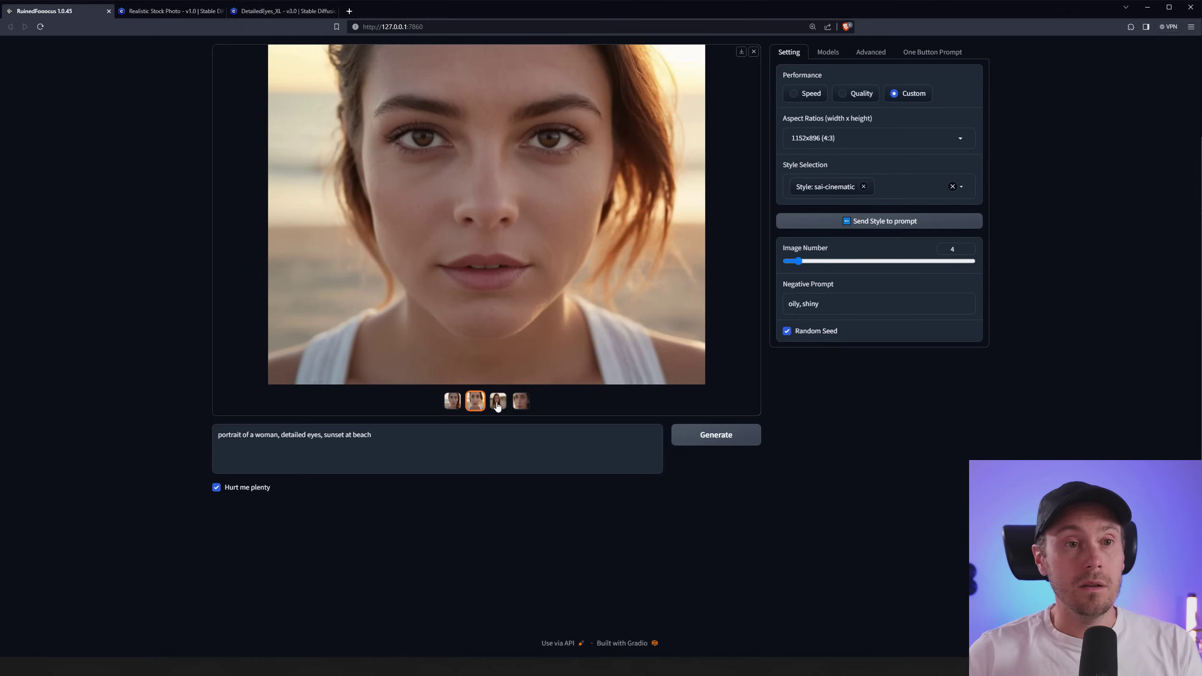
key(Right)
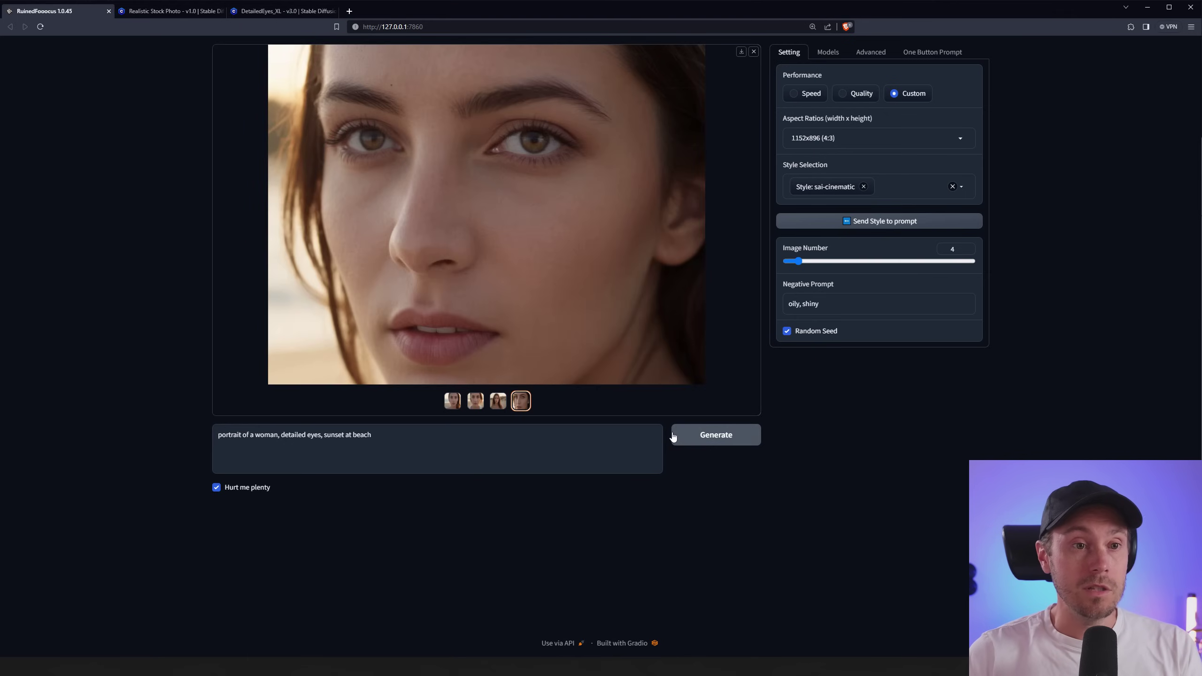
key(Left)
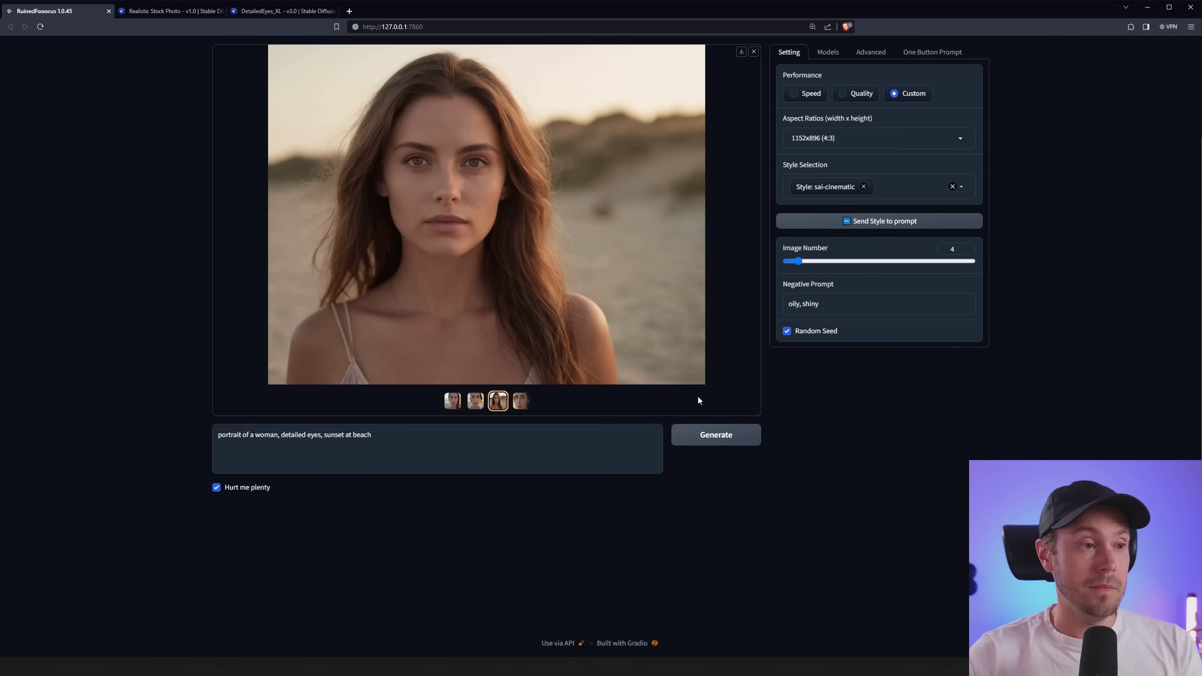
key(Left)
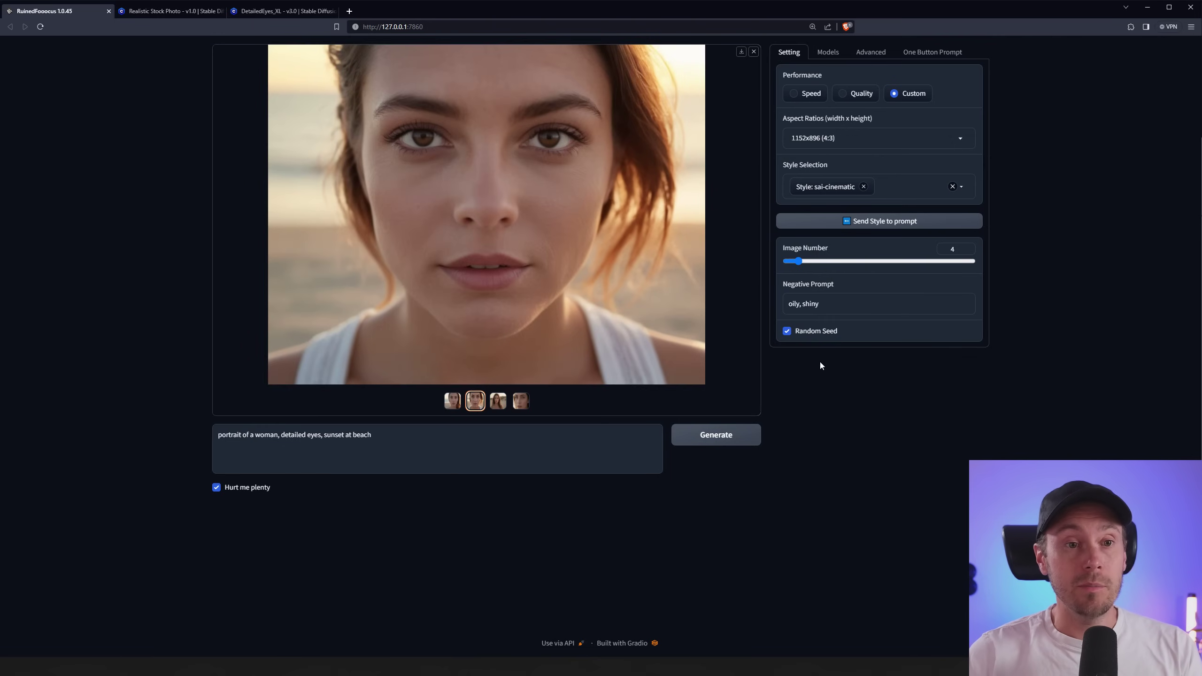
key(Left)
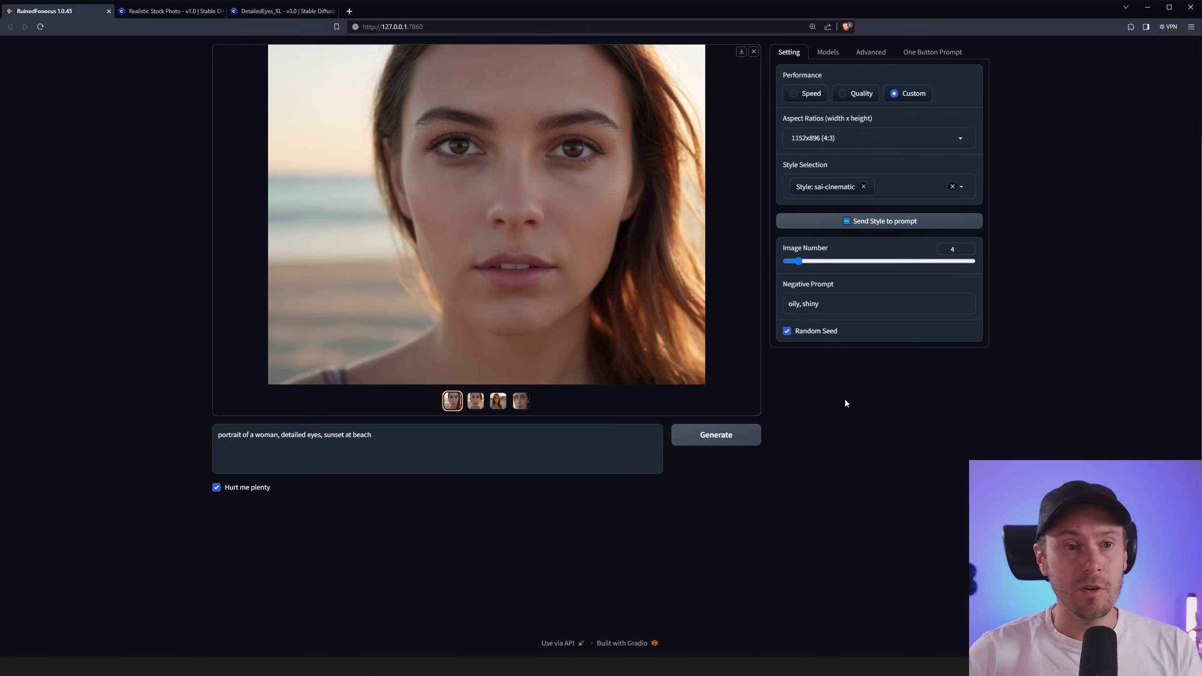
key(Right)
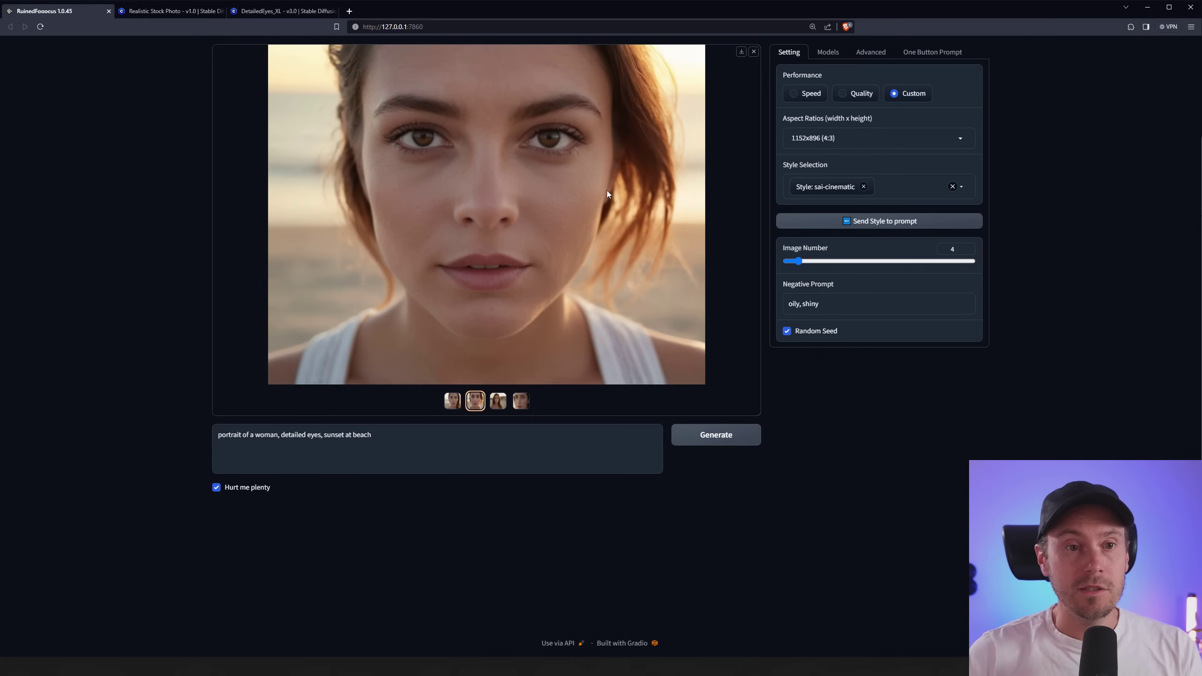
key(Right)
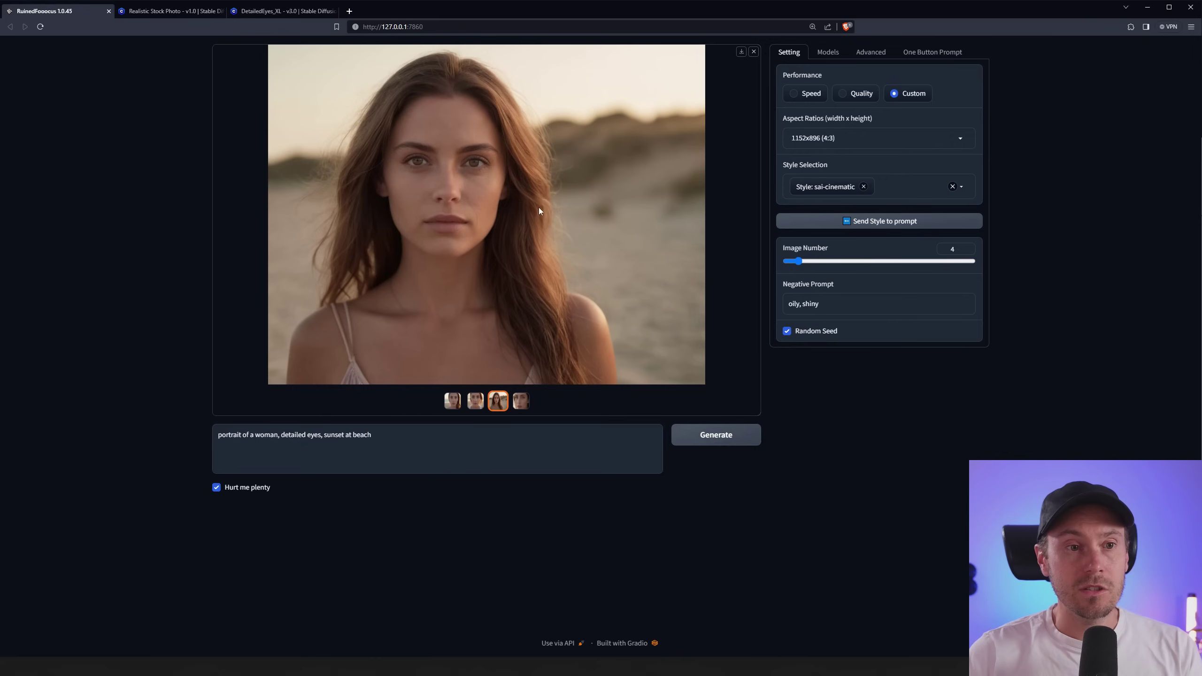
key(Left)
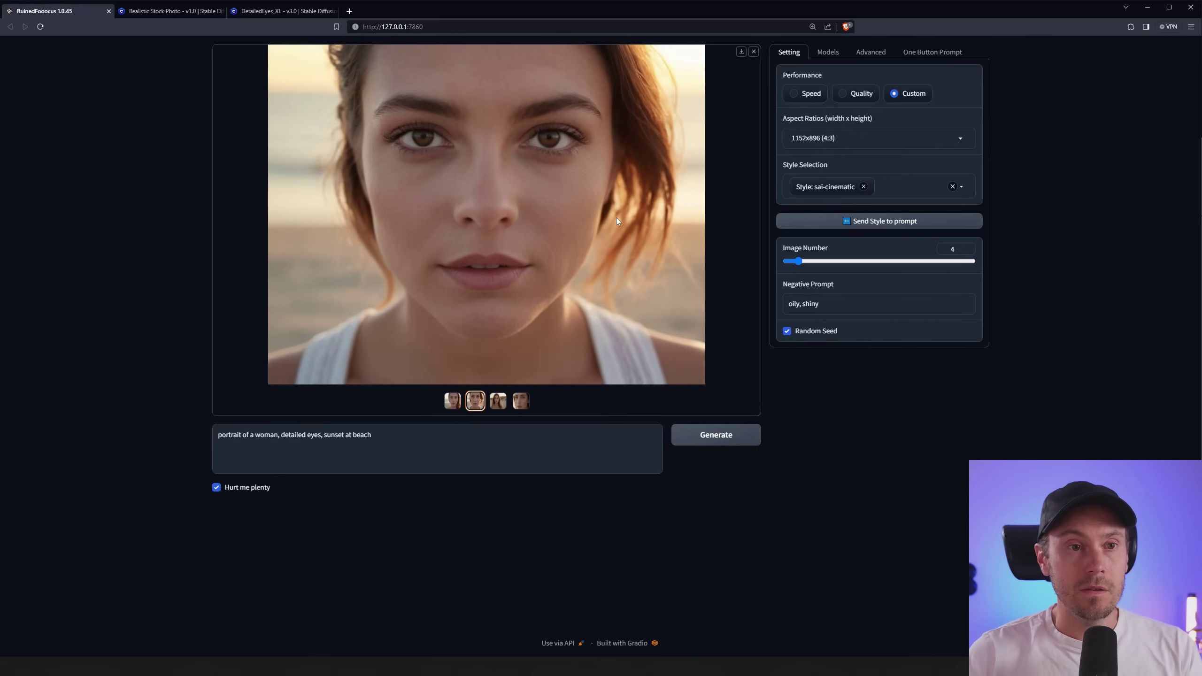
key(Right)
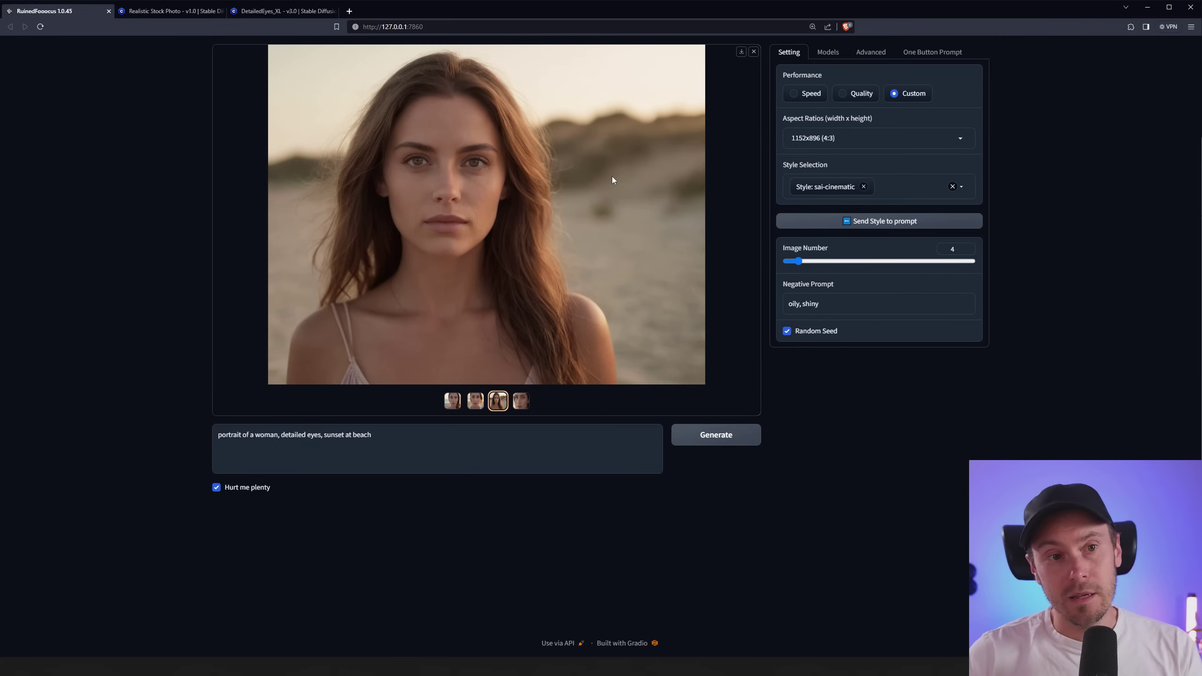
key(Right)
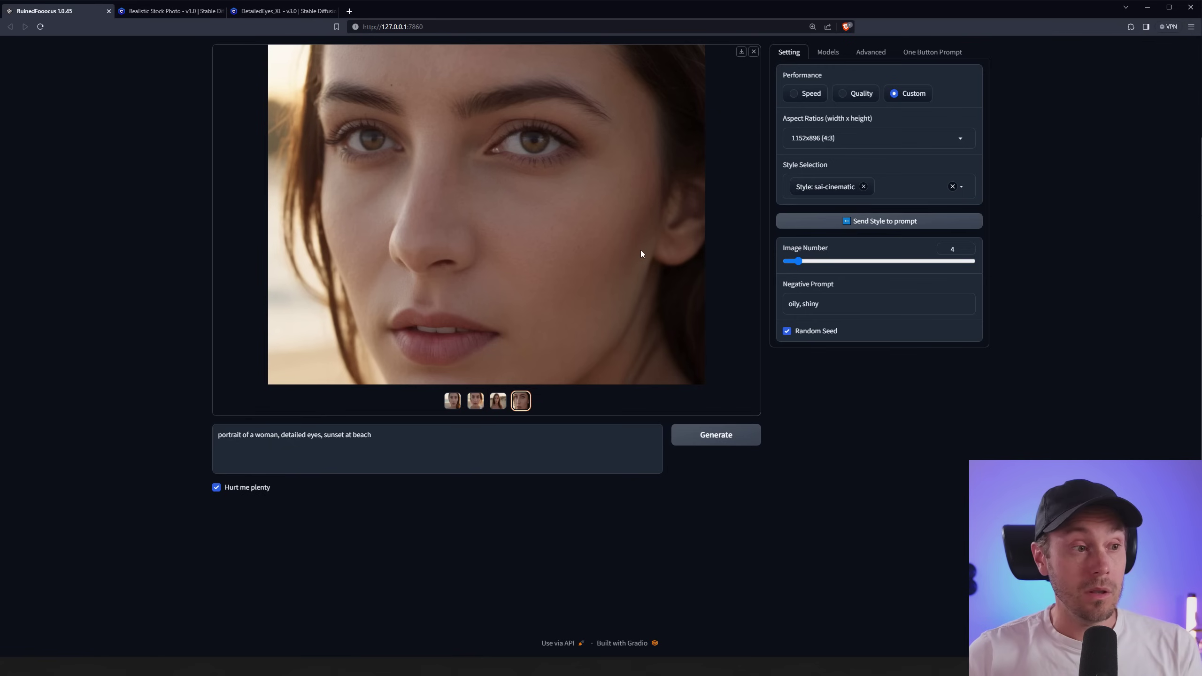
- Append 'dry skin, skin fuzz, visible skin hair, skin belemishes' after 'sunset at beach' in the prompt
click(411, 446)
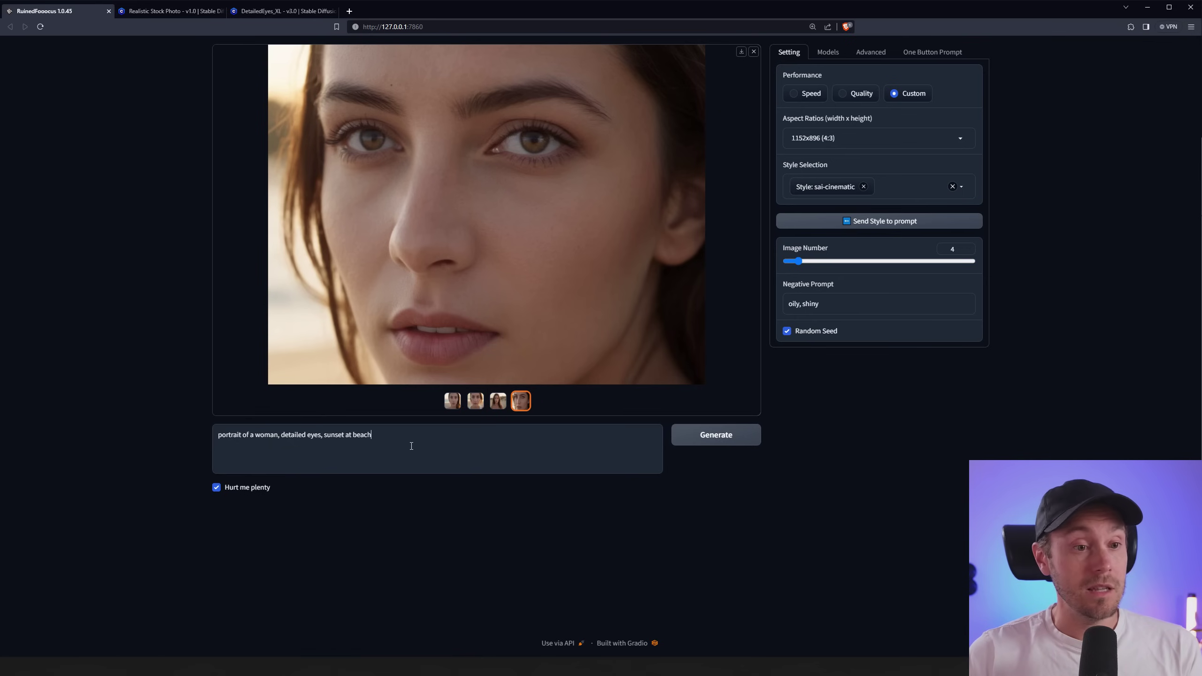
text(, )
text(dry skin)
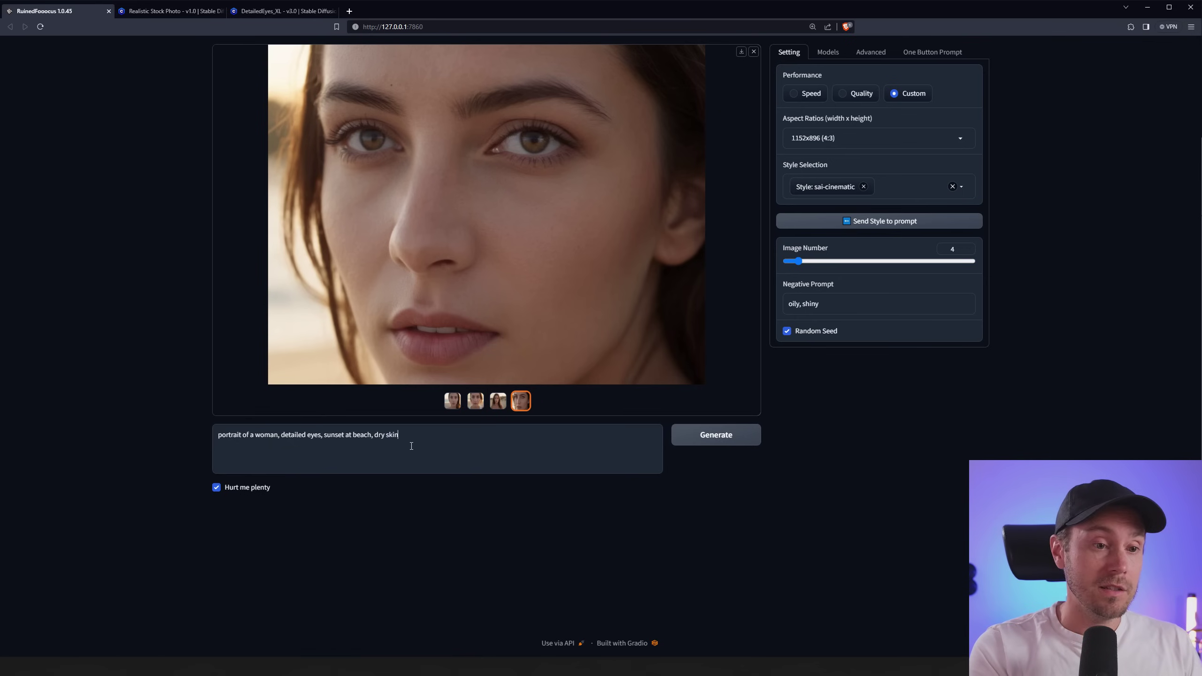
text(, skin fuzz)
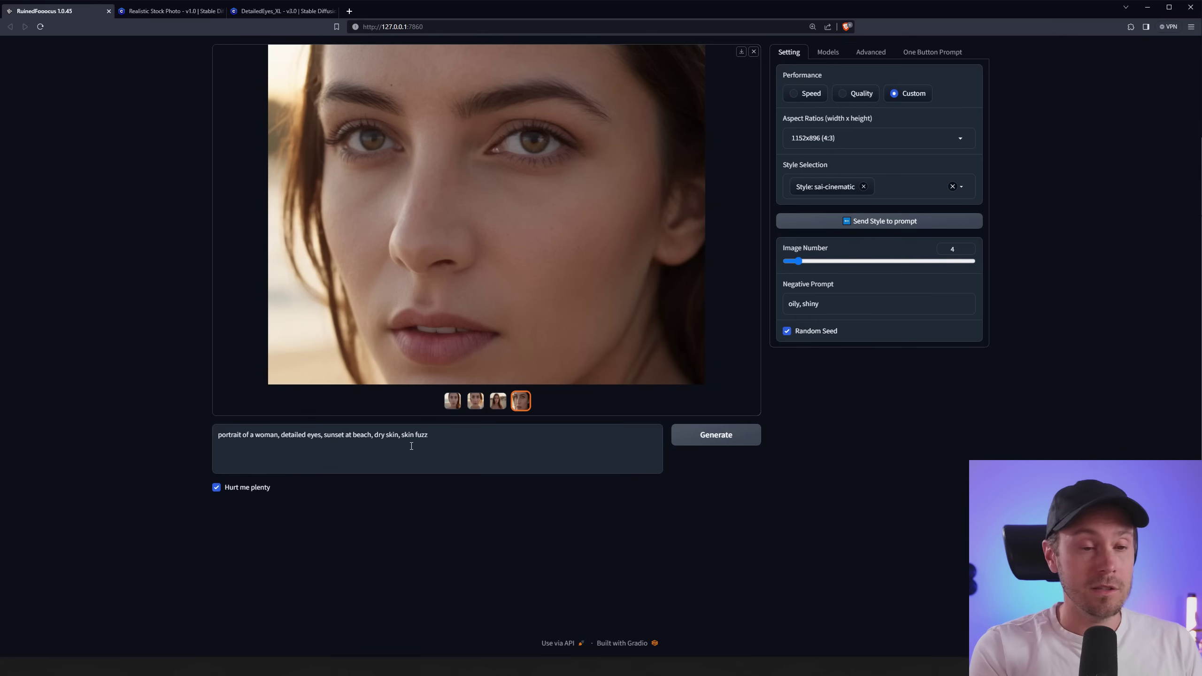
text(, visible skin)
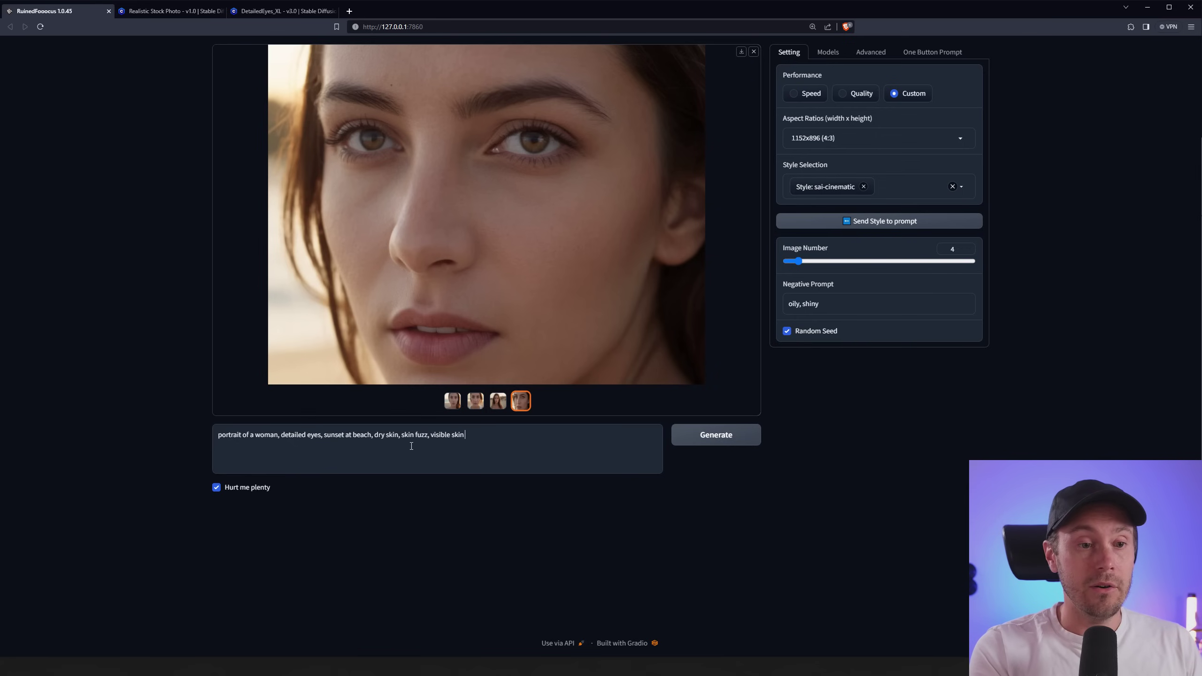
text( hair)
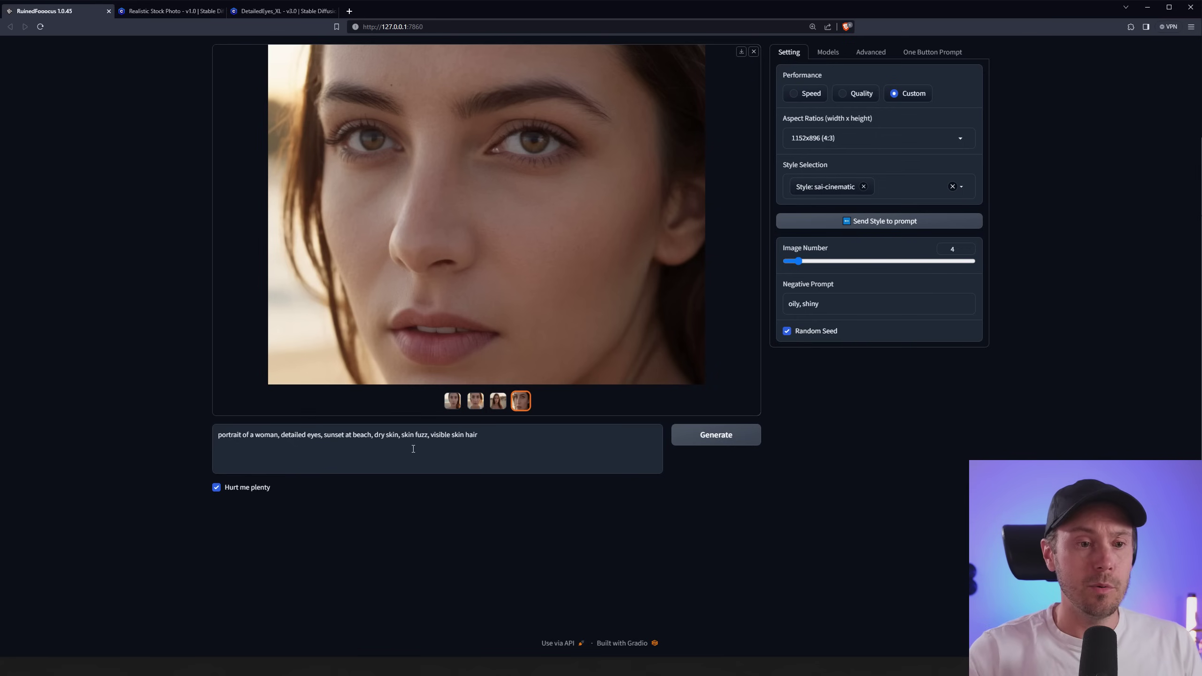
text(, skin bel)
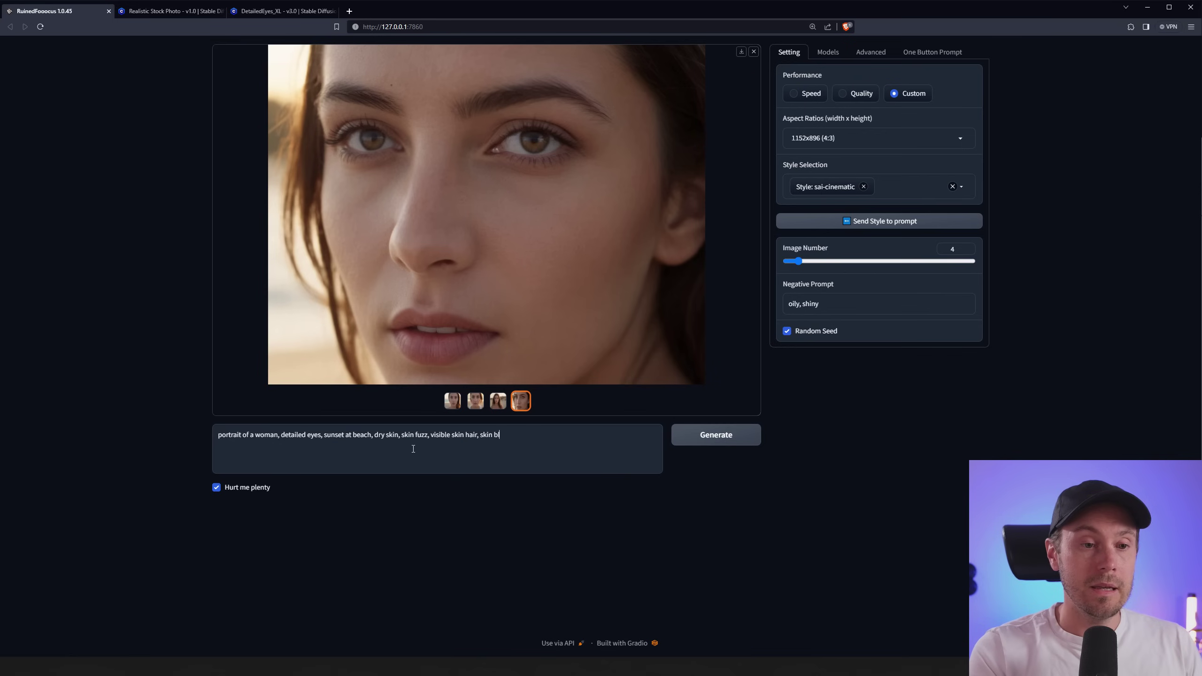
text(emishes)
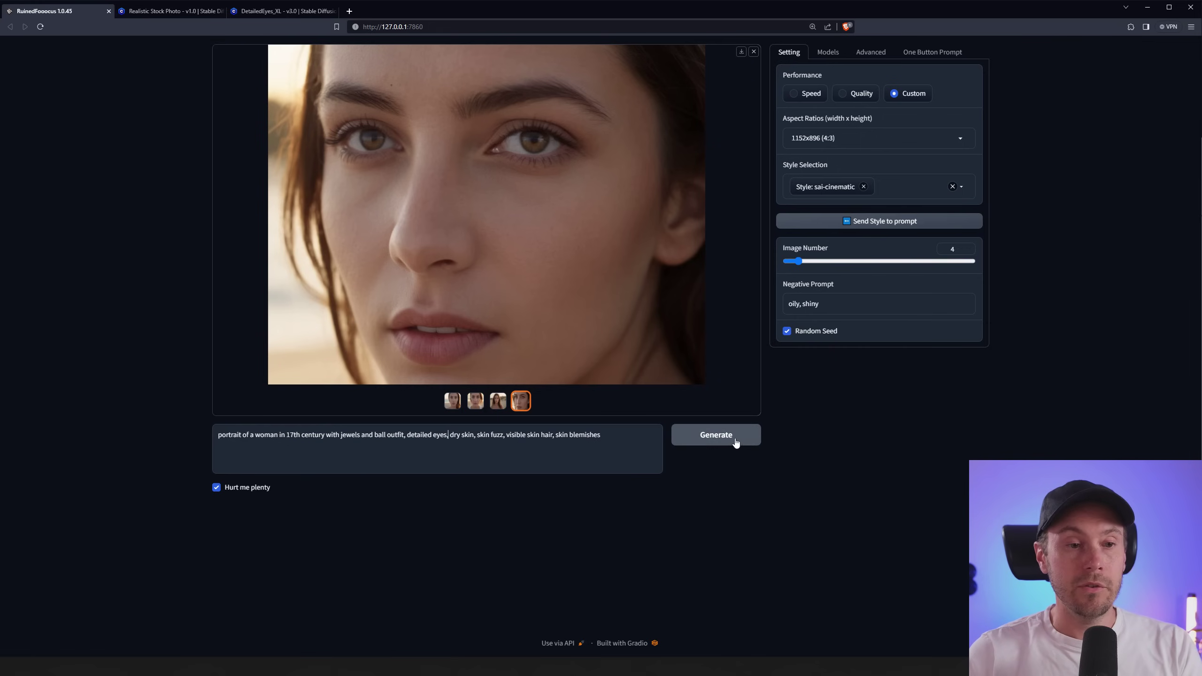
- Generate four portraits from the revised 17th-century woman, skin-detail prompt
click(735, 441)
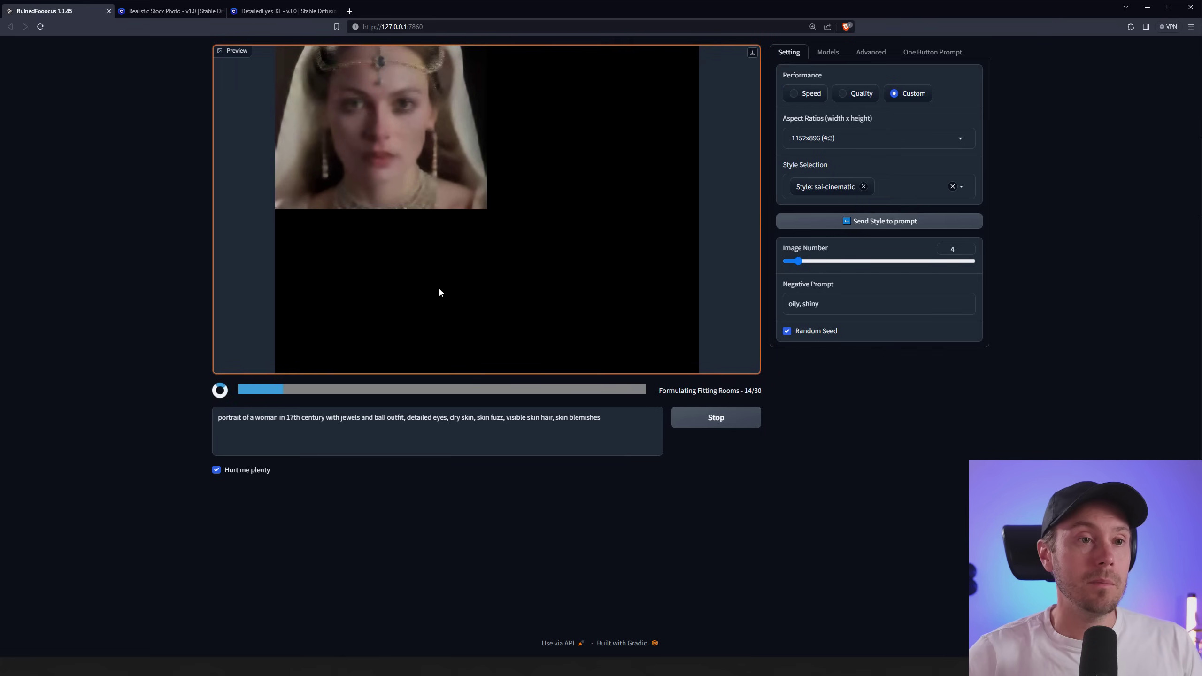
- Page through the Realistic Stock Photo samples until the warrior woman and kimono woman appear
click(162, 12)
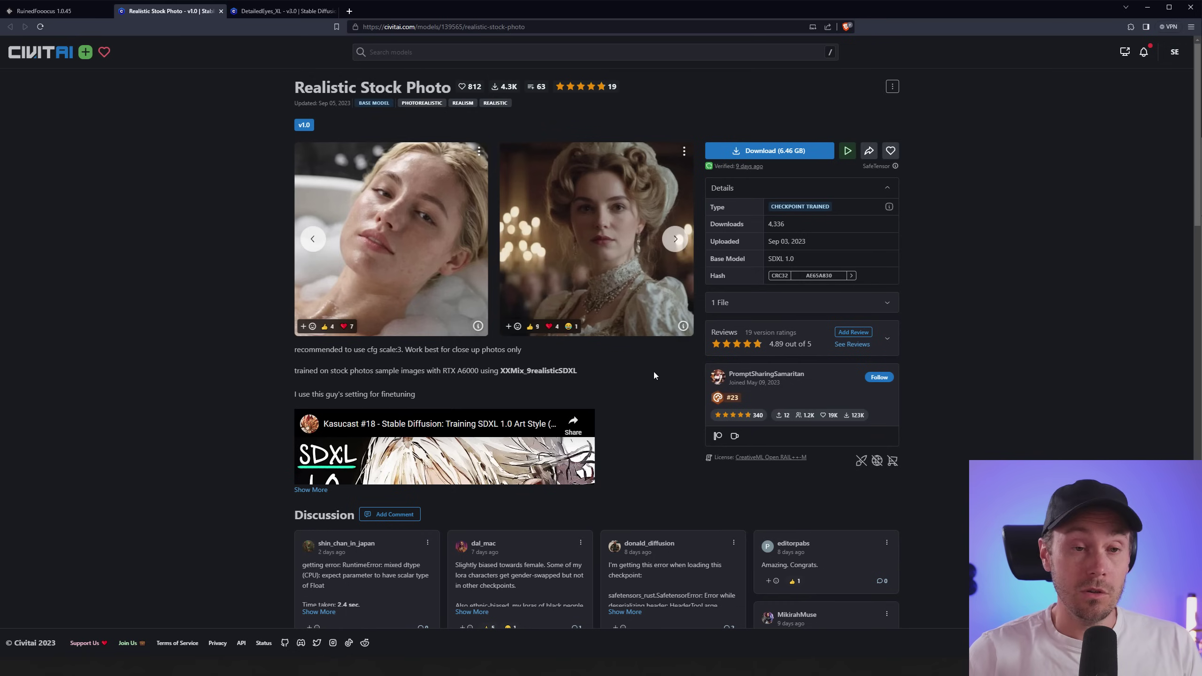
click(681, 240)
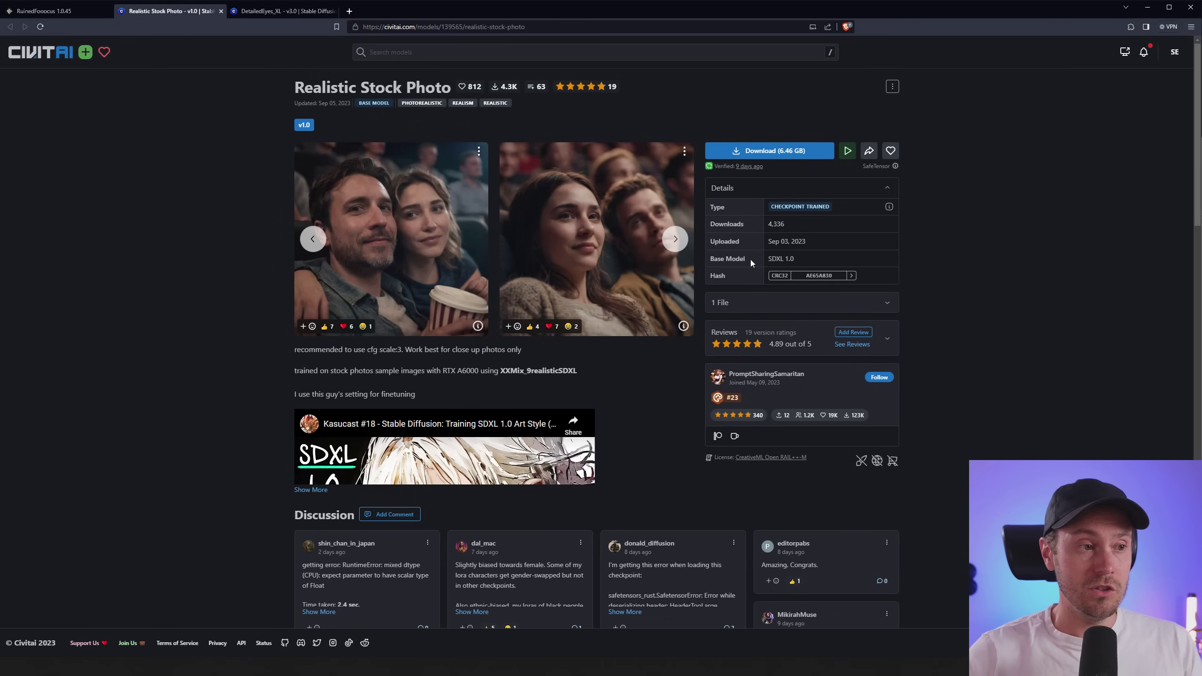
click(676, 242)
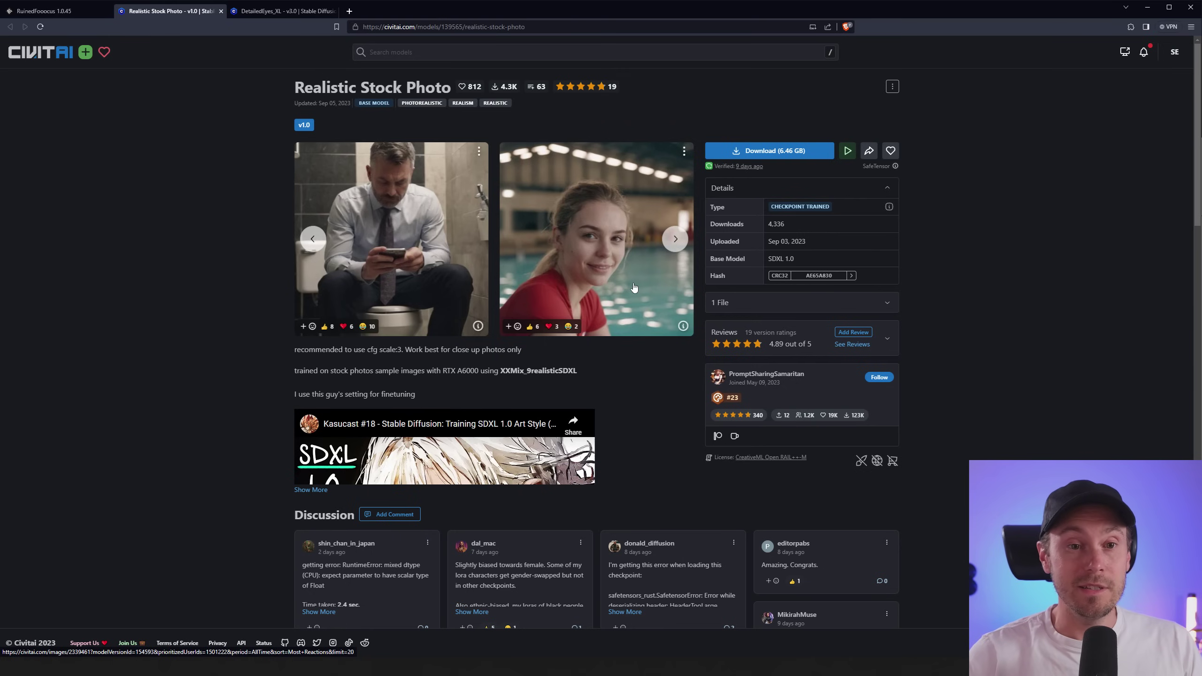
click(677, 243)
click(675, 239)
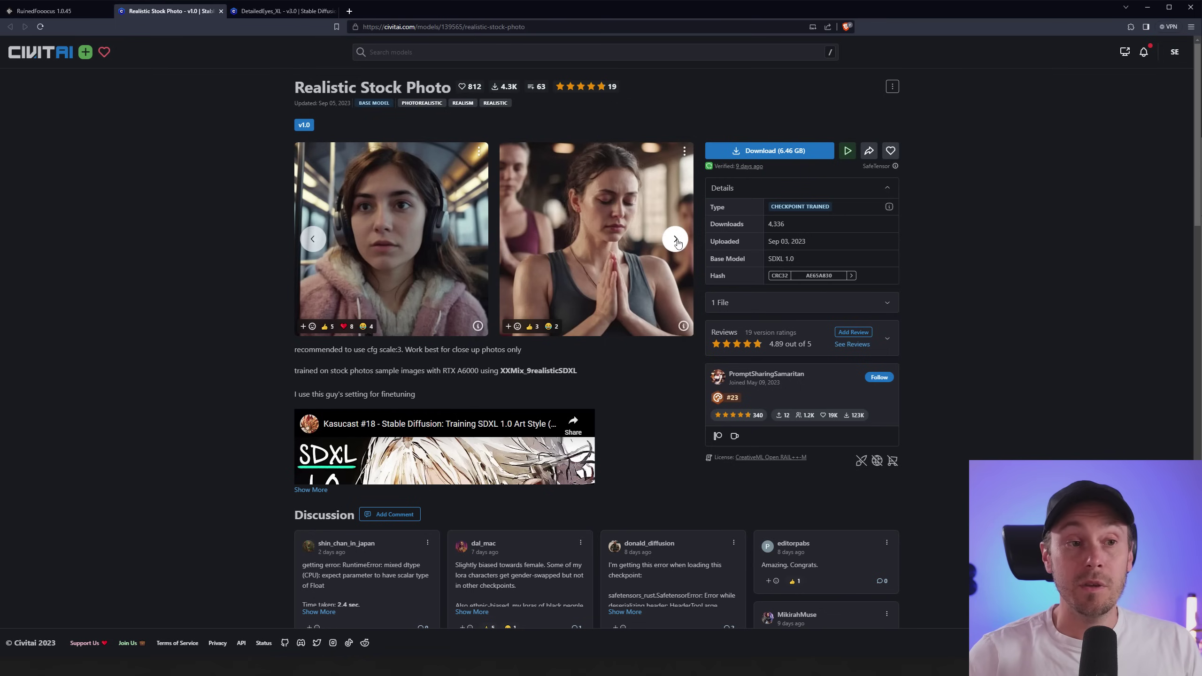
click(677, 242)
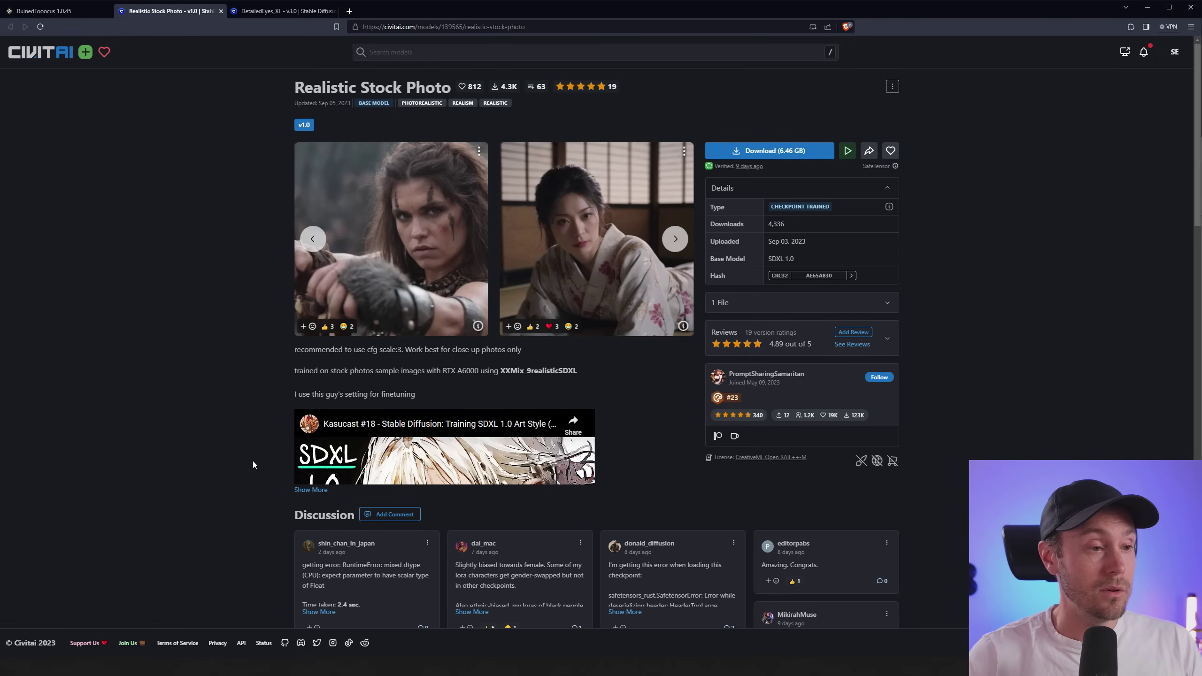
- Confirm realisticStockPhoto_v10.safetensors is in RuinedFooocus\models\checkpoints, then go back to the browser
key(alt+Tab)
double_click(459, 316)
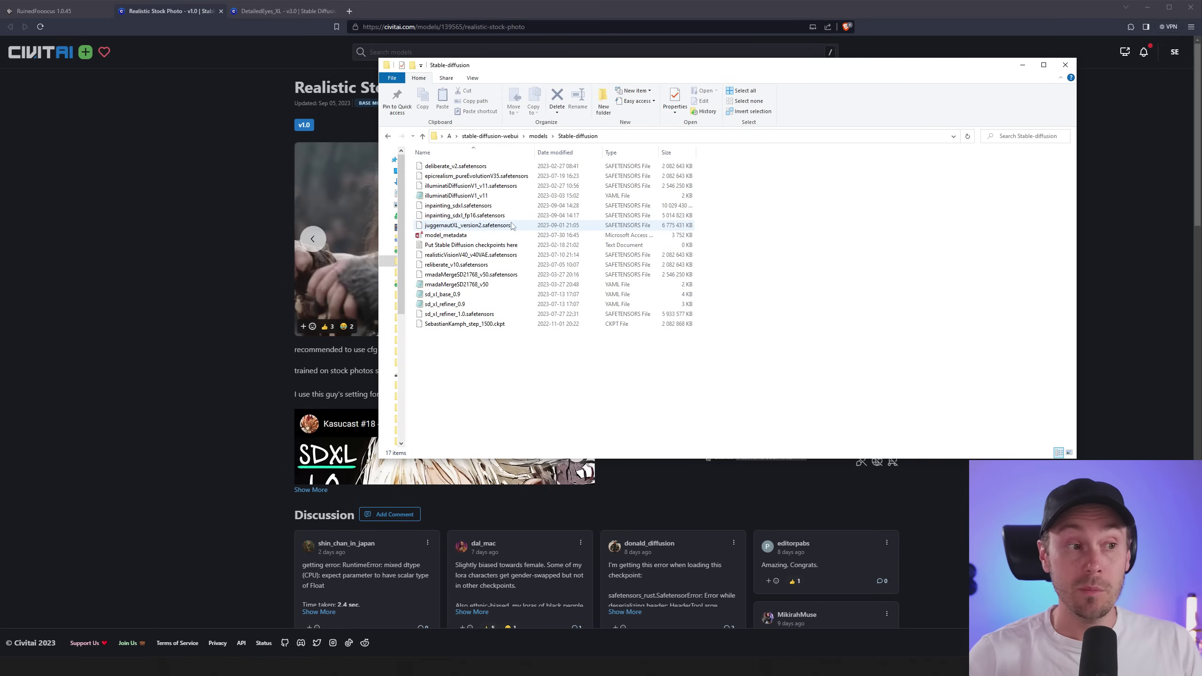
click(395, 273)
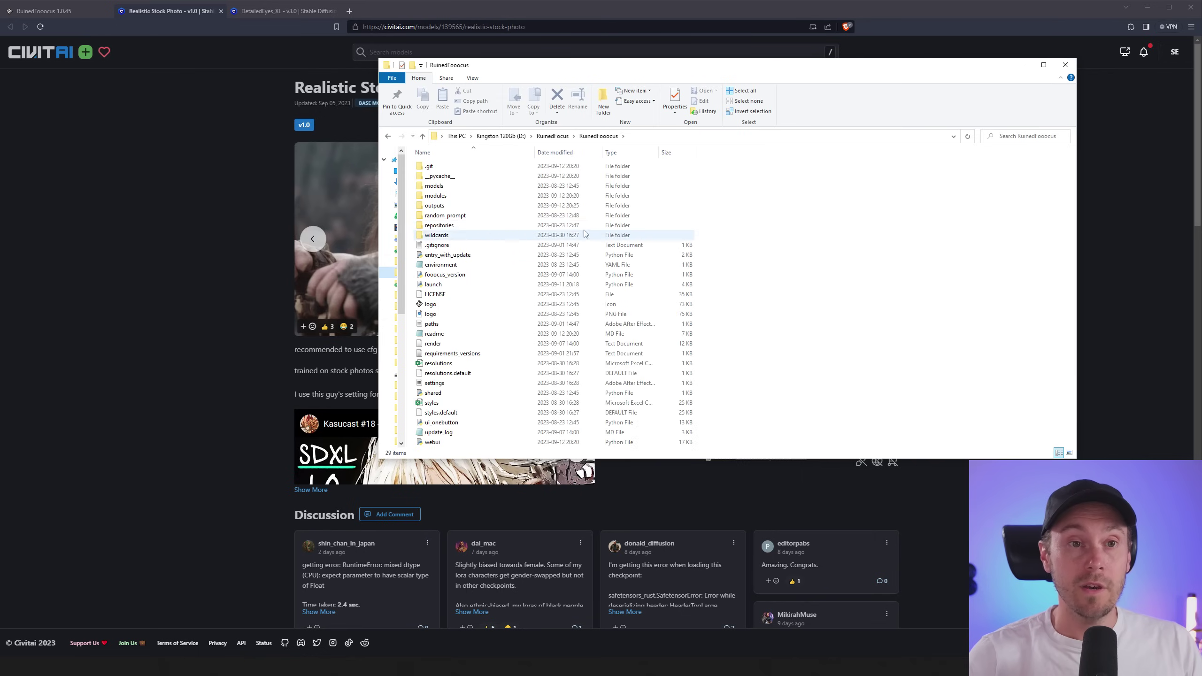
double_click(446, 186)
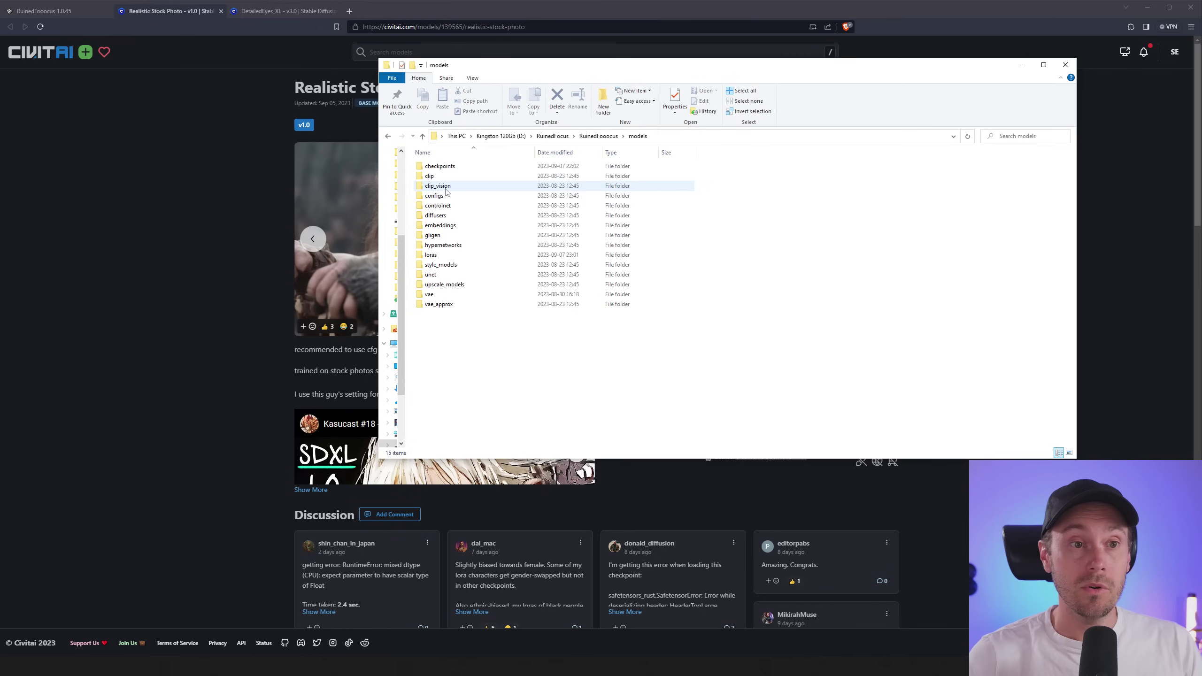
double_click(449, 165)
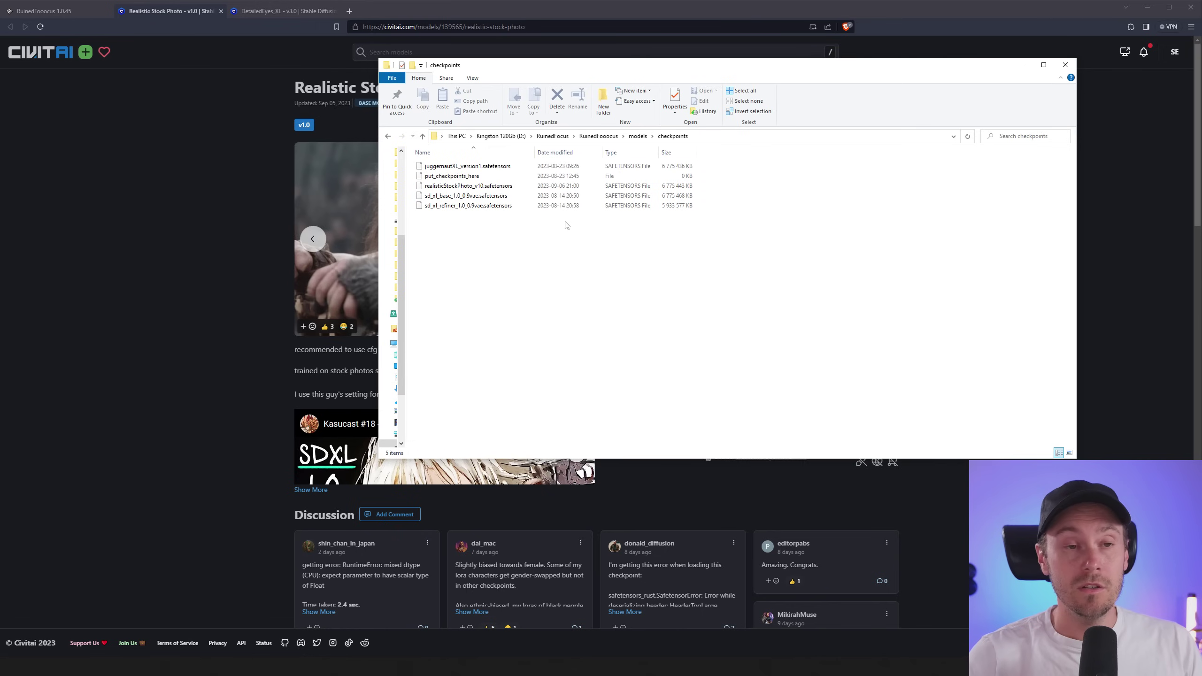
click(1120, 134)
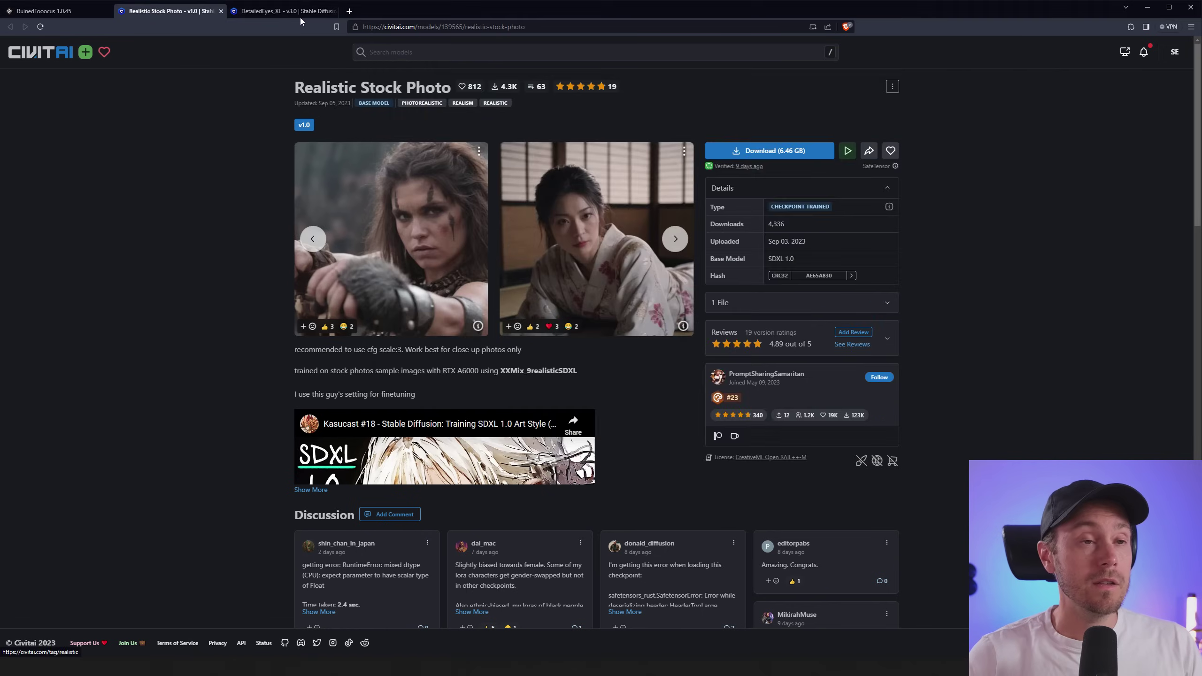
- Download the 88.84 MB DetailedEyes_XL LoRA file from its Civitai page
click(285, 11)
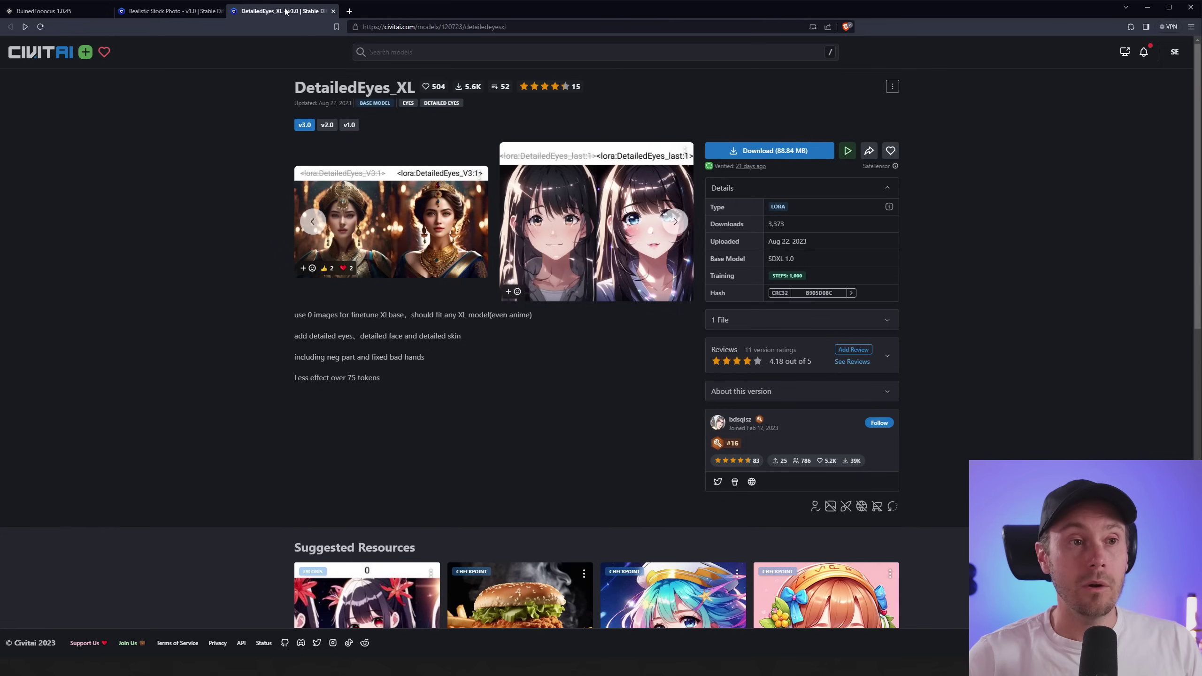
click(772, 152)
key(alt+Tab)
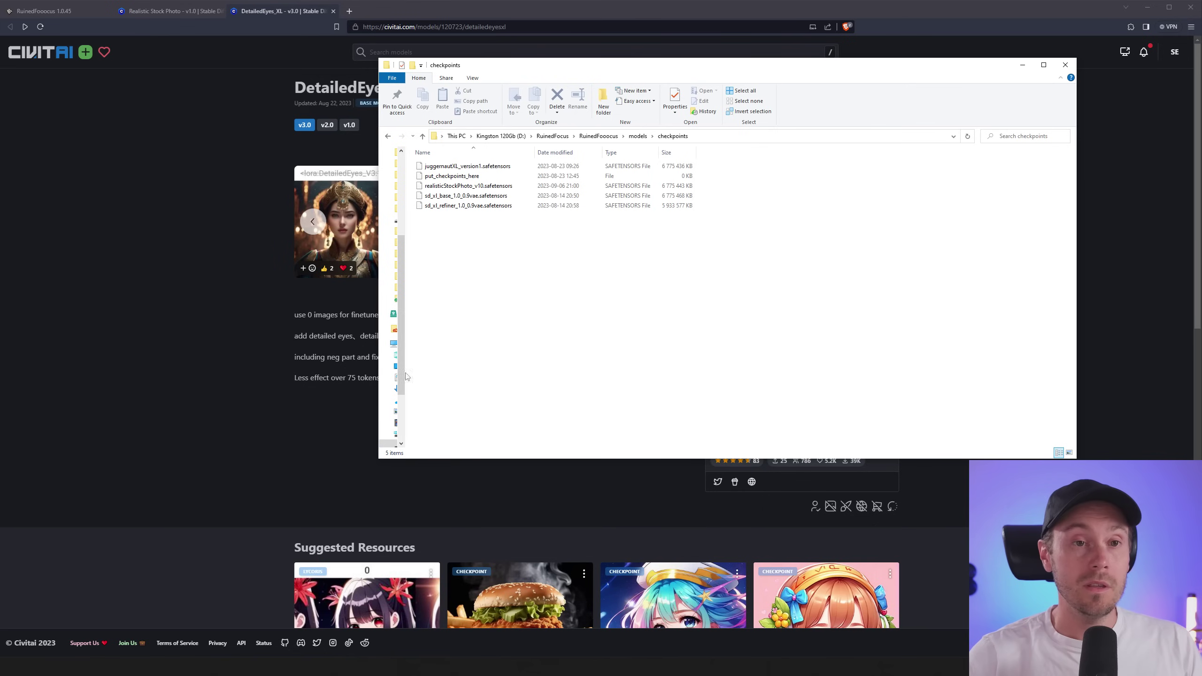
- Move up from checkpoints to models and open the loras folder
click(638, 136)
double_click(447, 256)
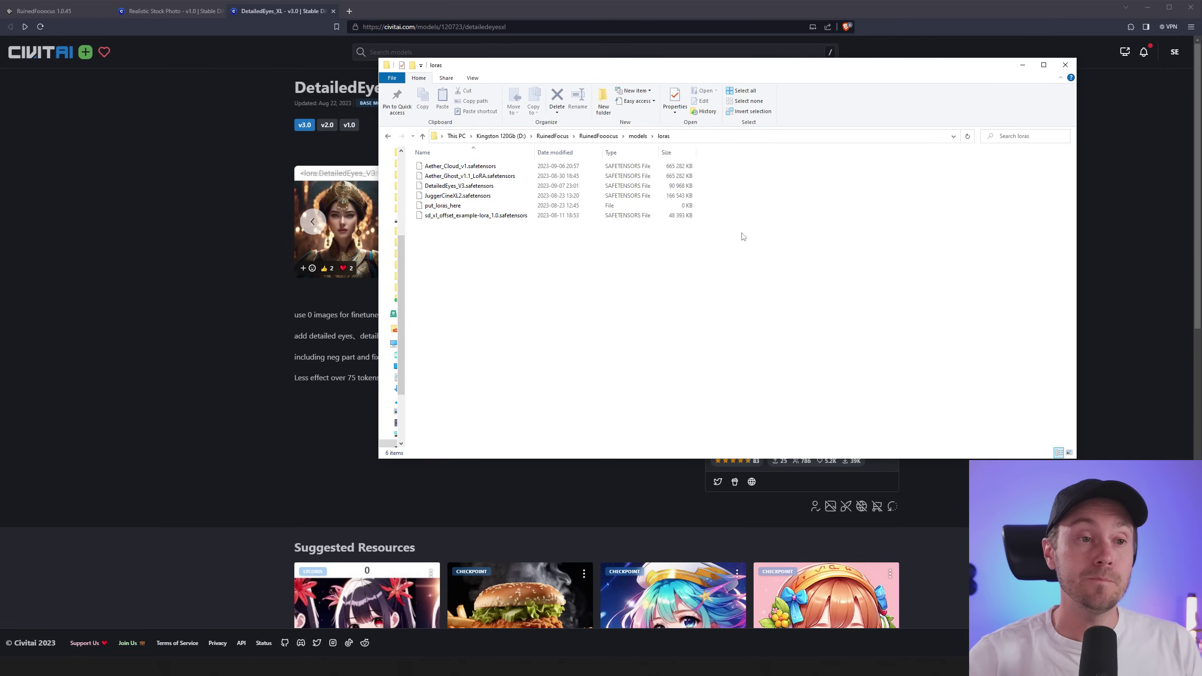
- View the first four DetailedEyes_XL comparison images full size, then return to RuinedFooocus
click(220, 253)
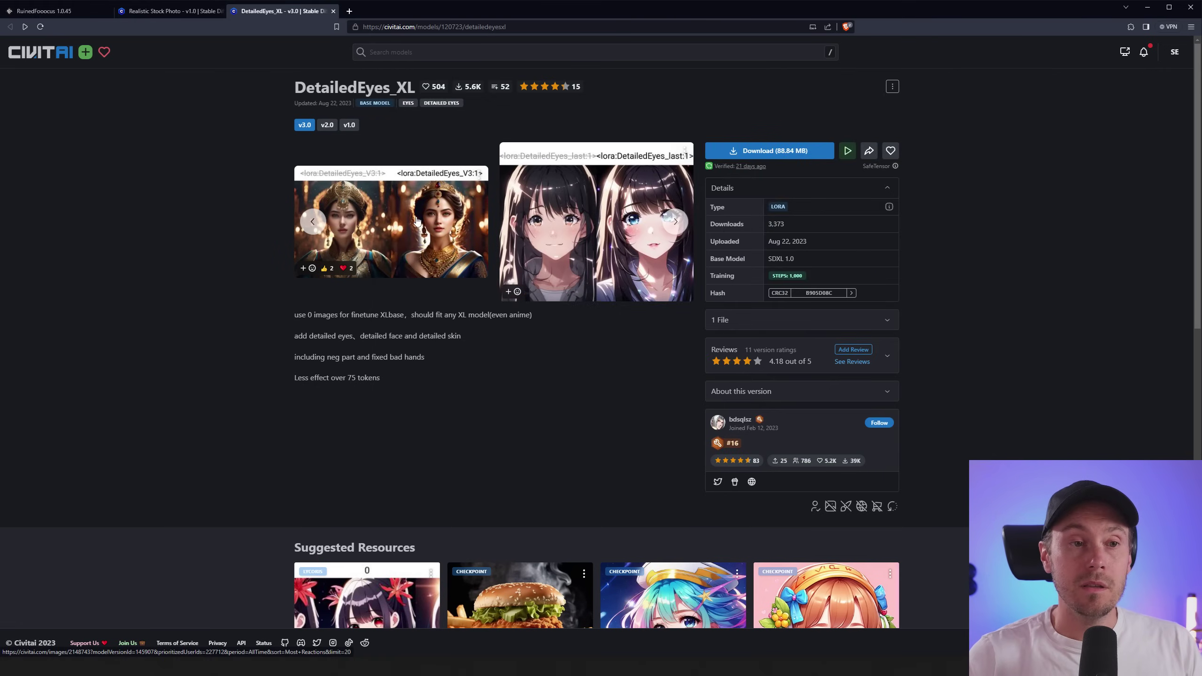
click(455, 228)
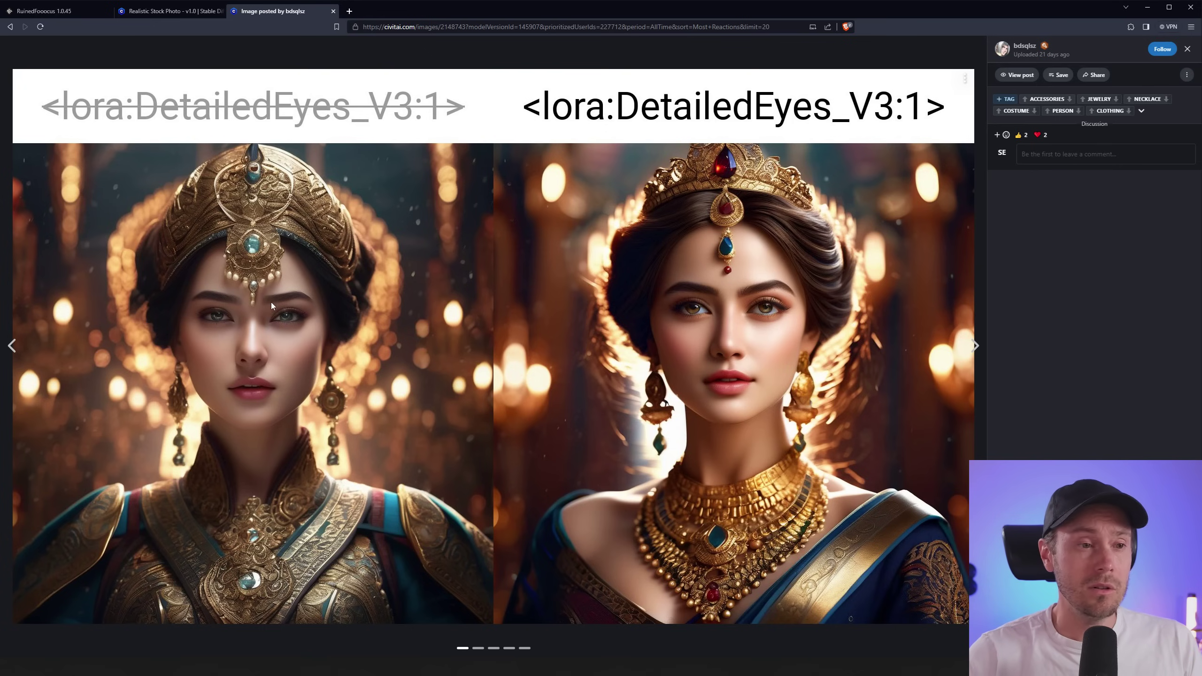
click(975, 346)
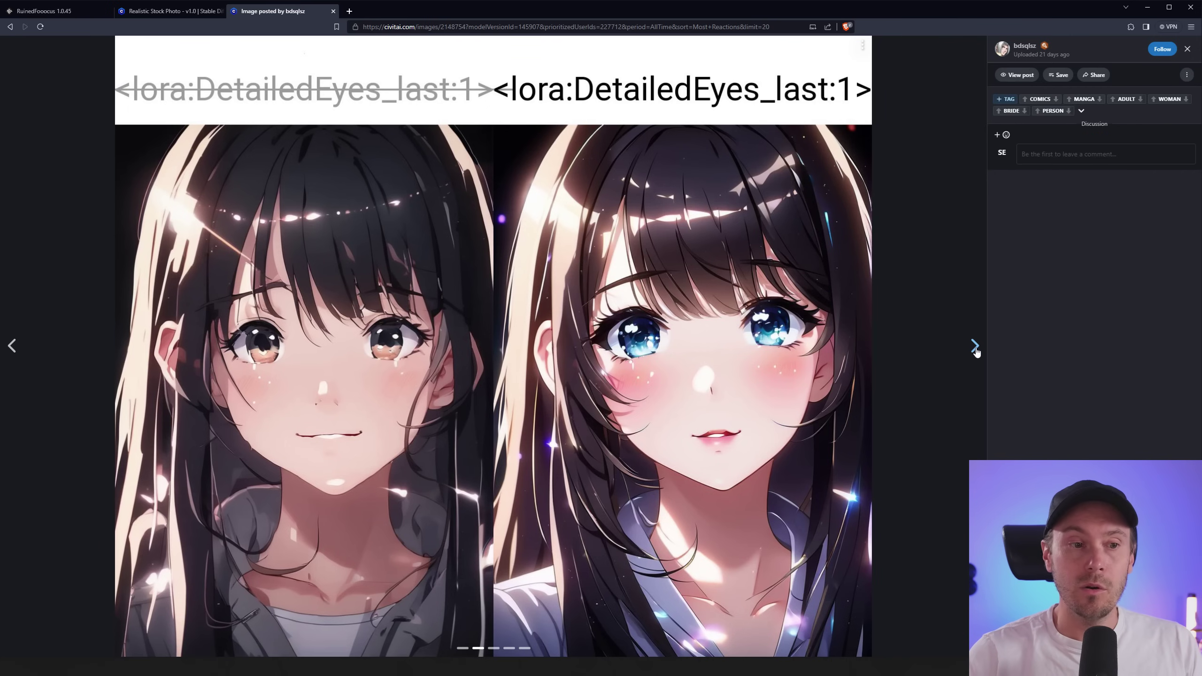
click(975, 347)
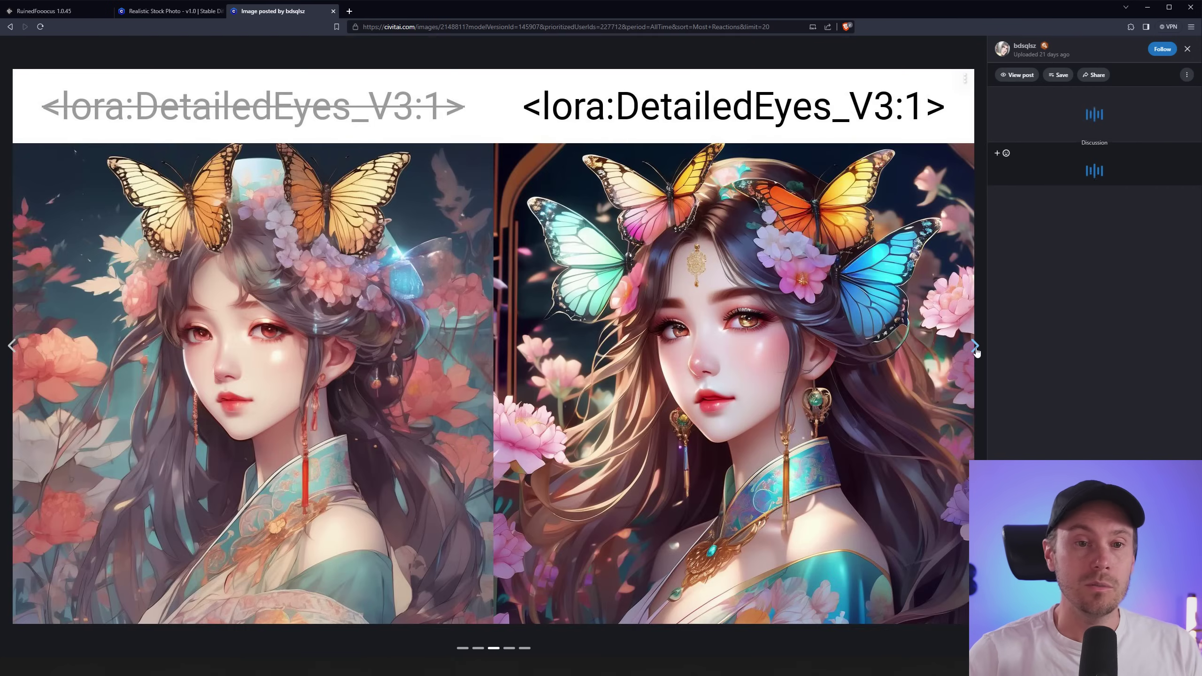
click(975, 346)
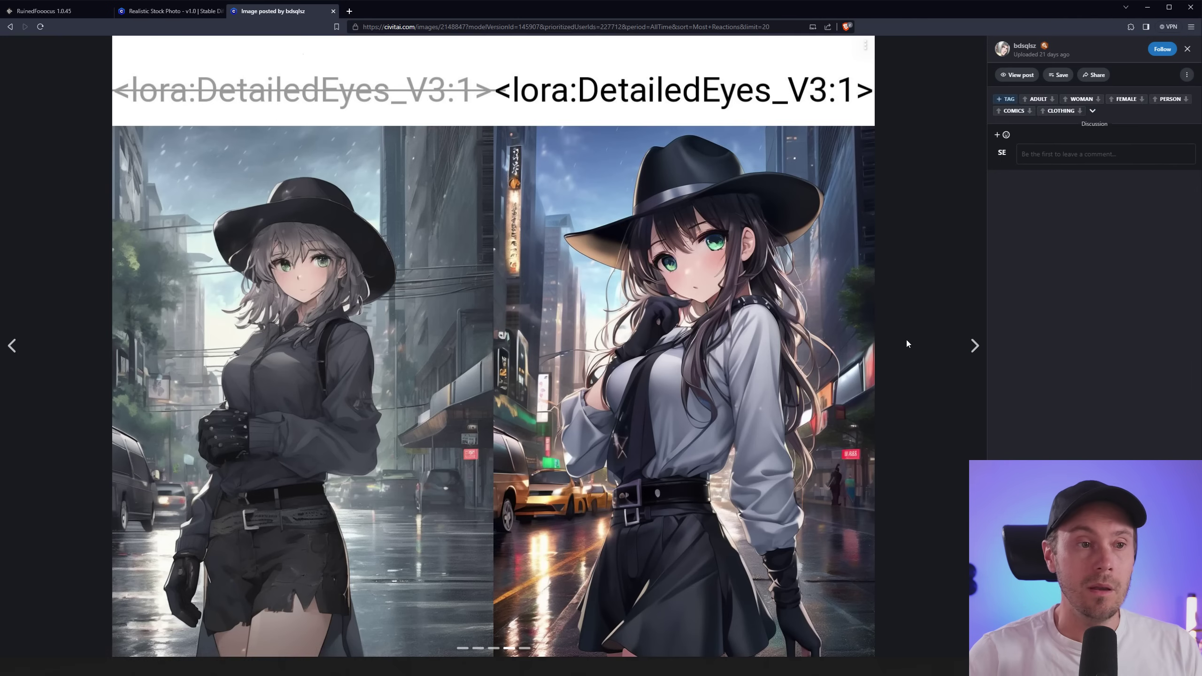
key(Escape)
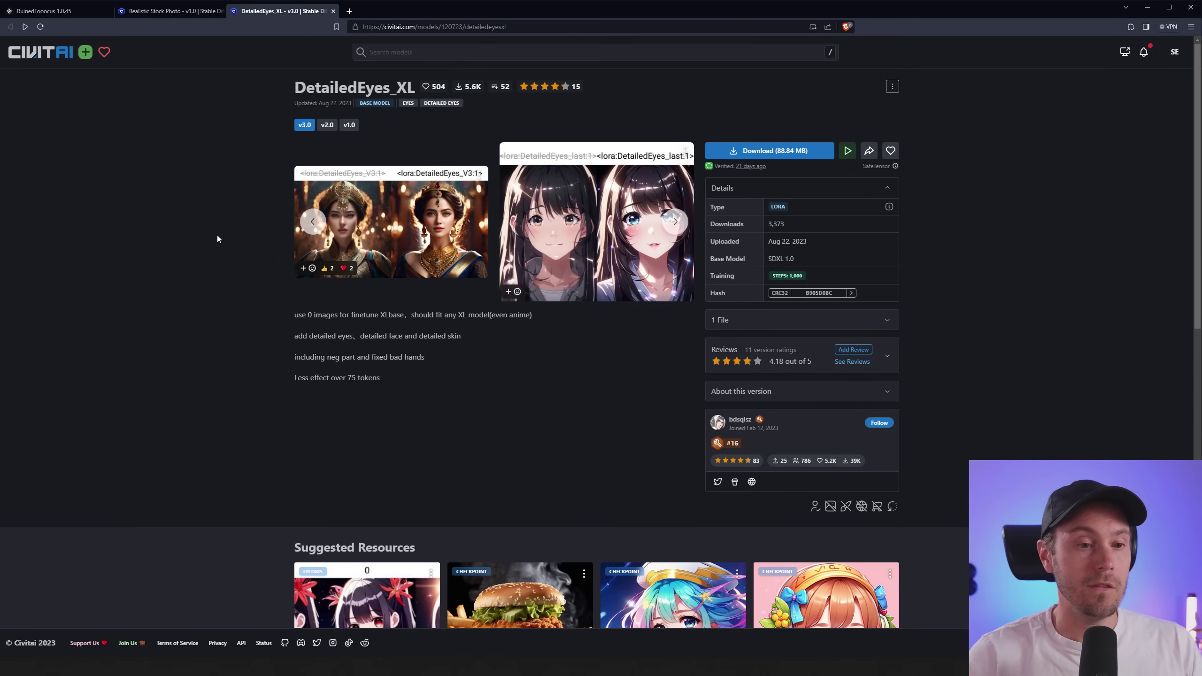
key(ctrl+1)
click(549, 361)
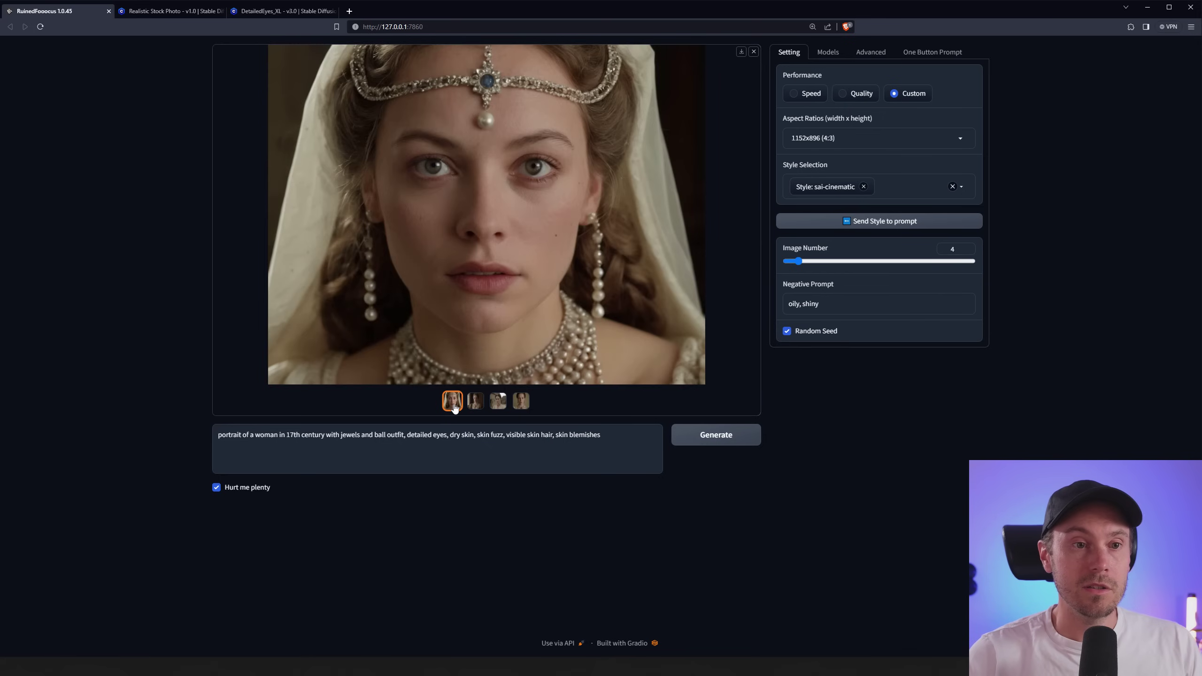
click(500, 223)
click(522, 226)
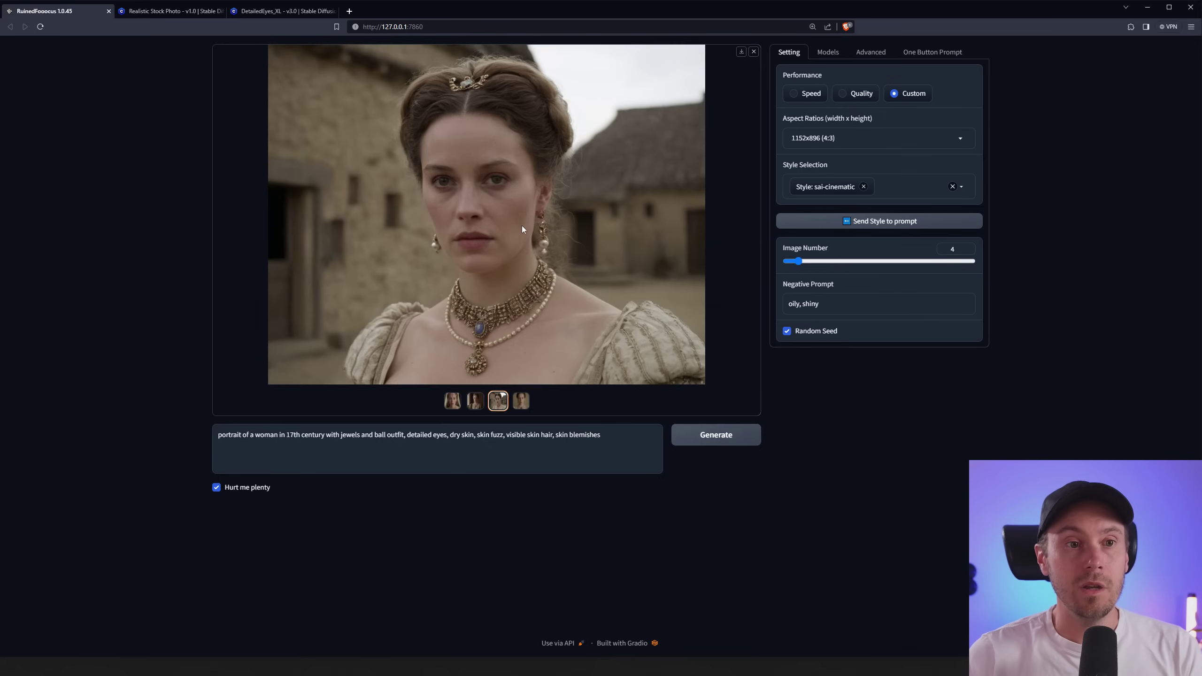
click(522, 226)
click(523, 225)
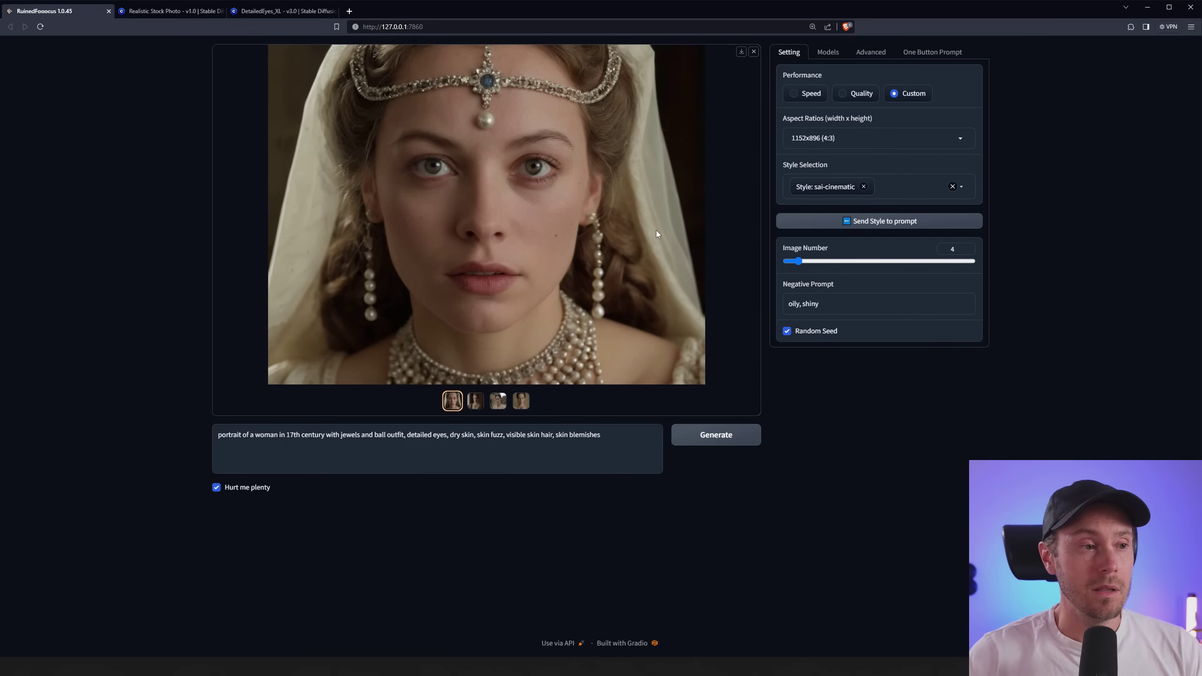
click(481, 381)
key(Right)
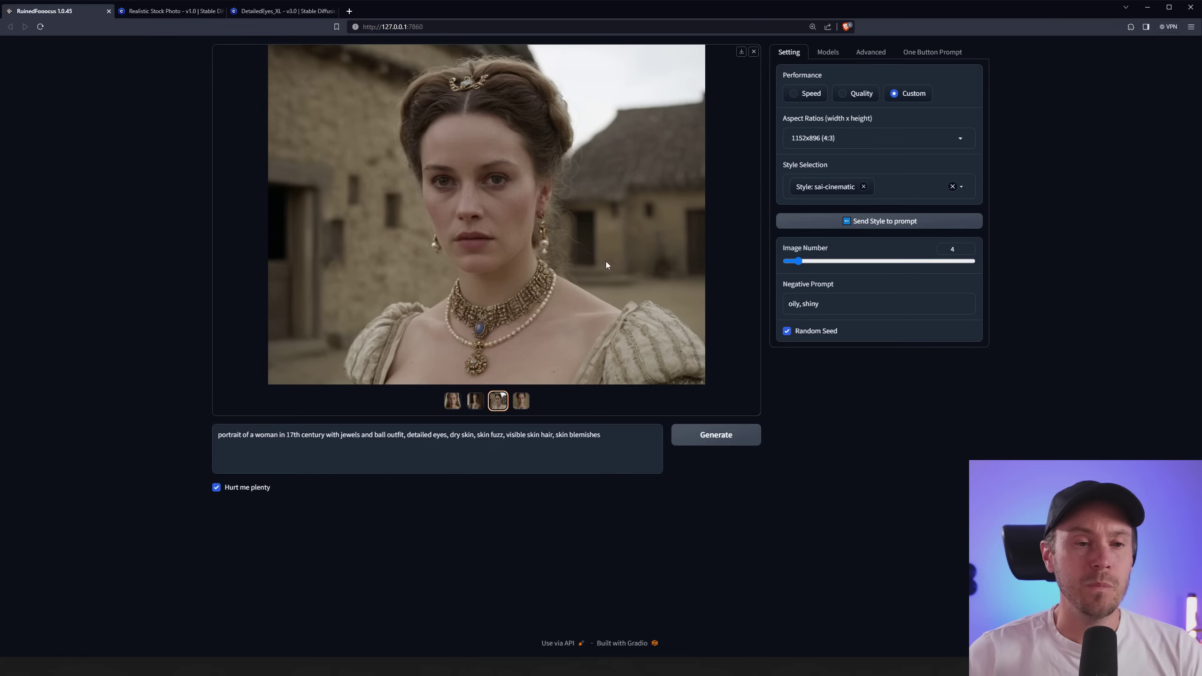
click(602, 215)
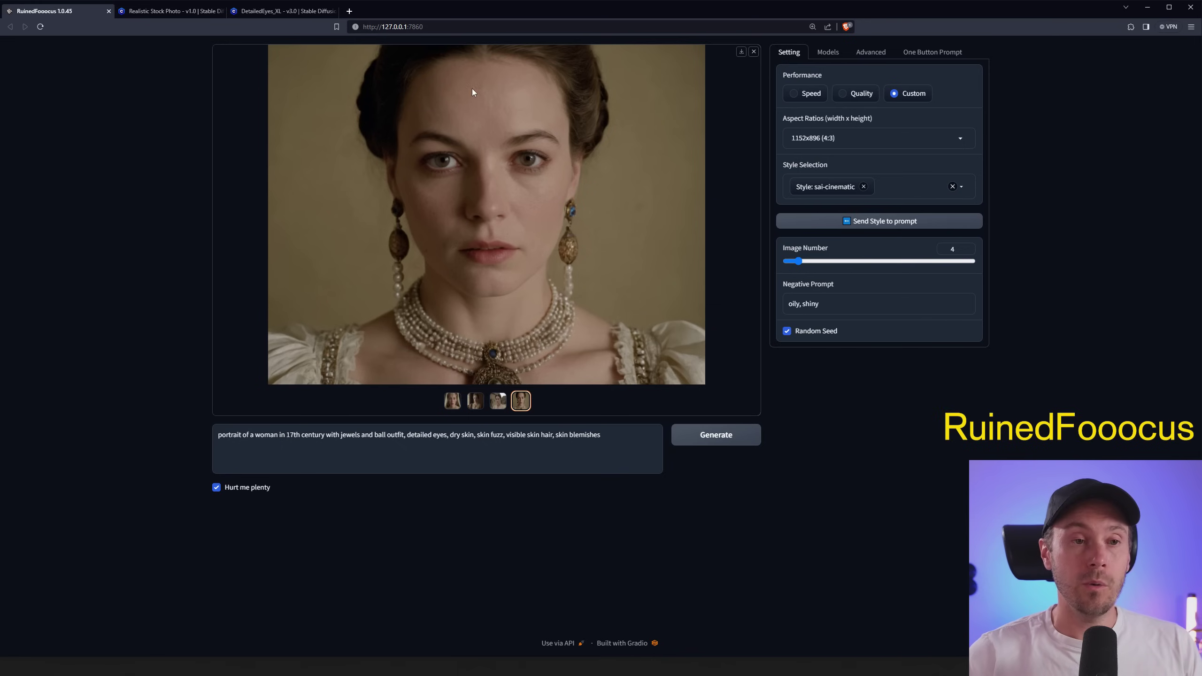
click(834, 53)
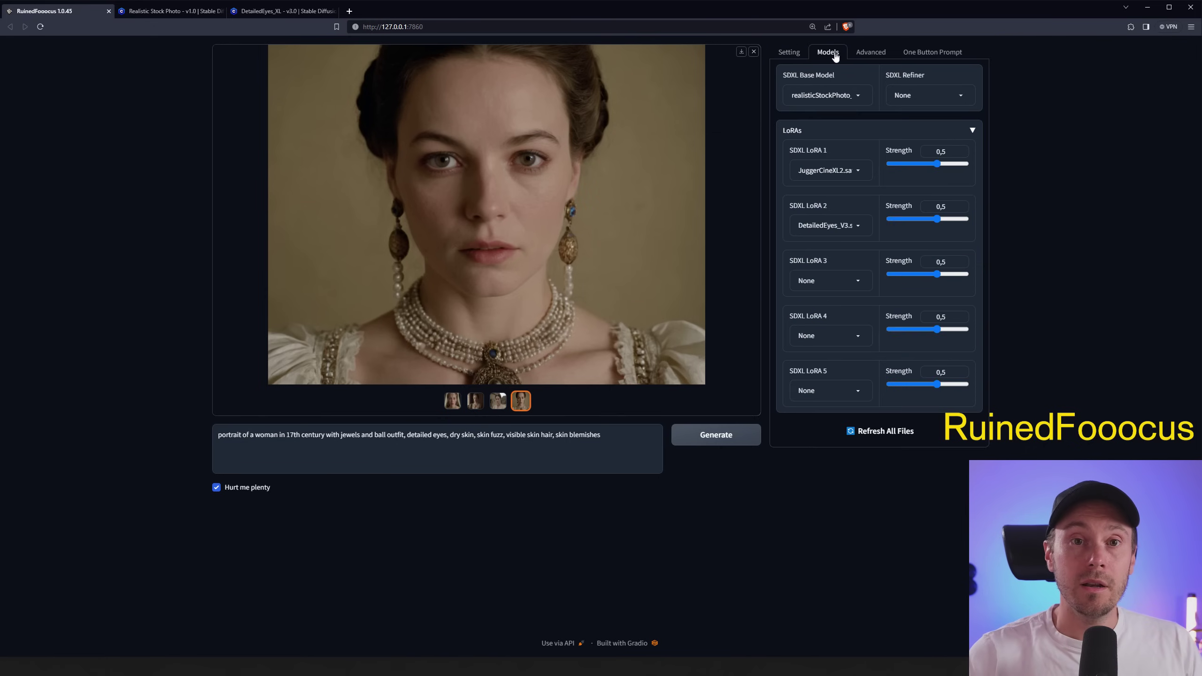
click(848, 96)
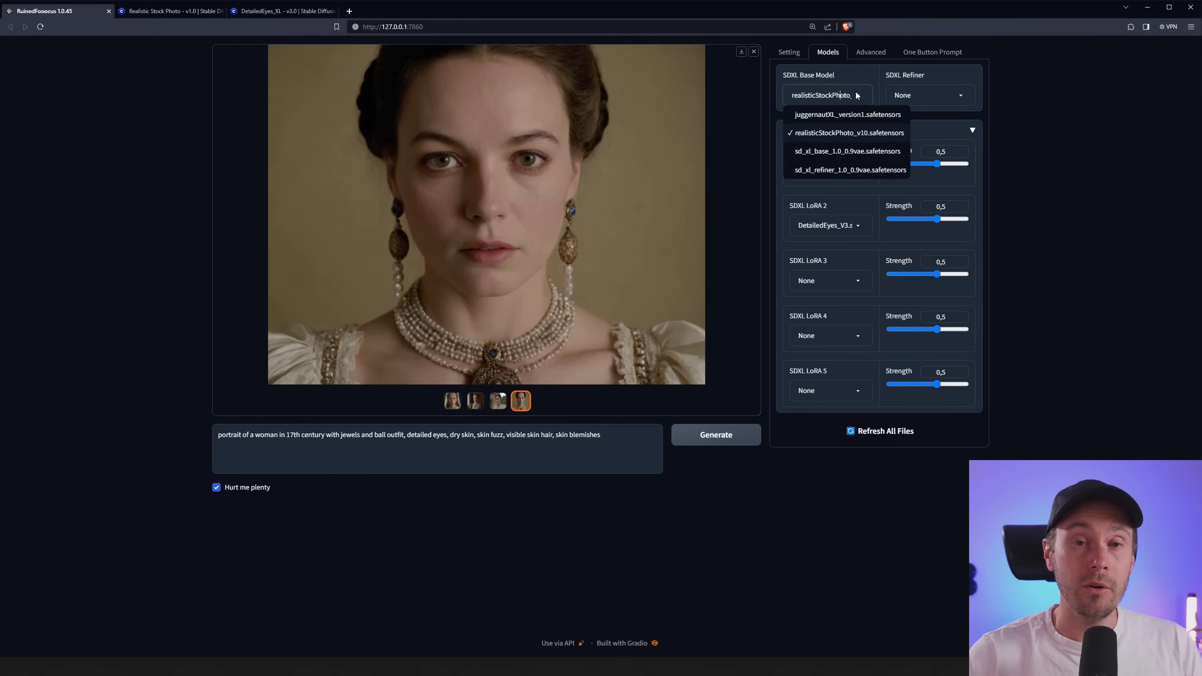
click(856, 96)
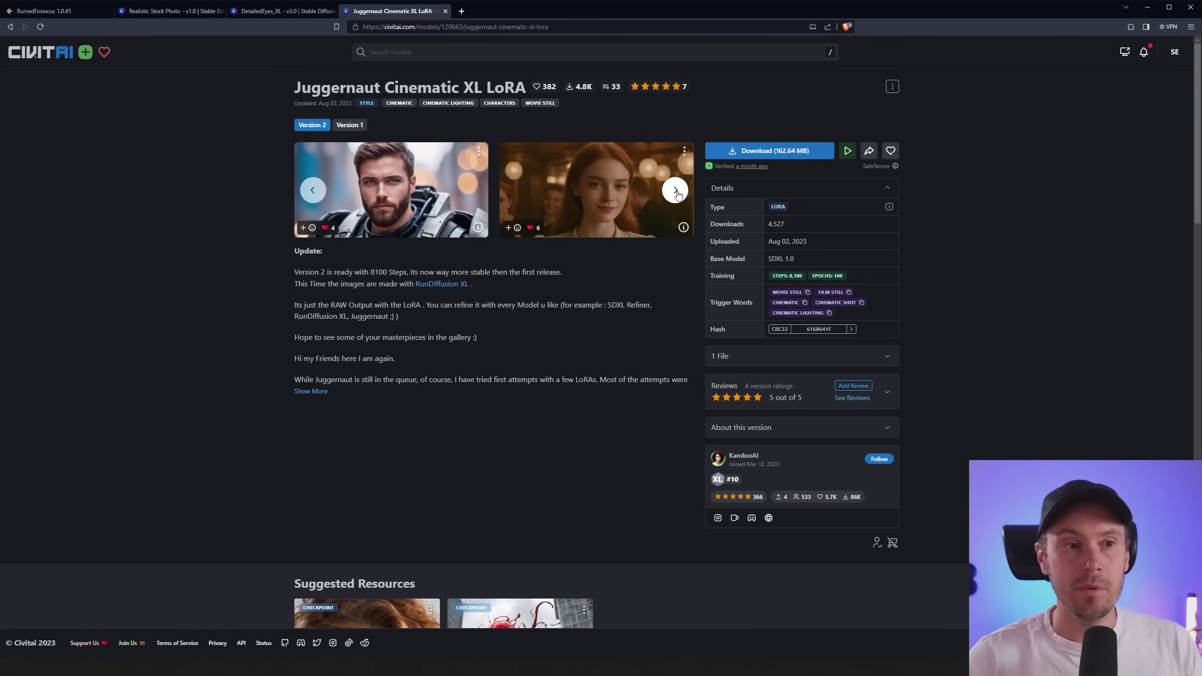
- Browse the Juggernaut Cinematic XL samples, then view more Realistic Stock Photo sample portraits
click(675, 190)
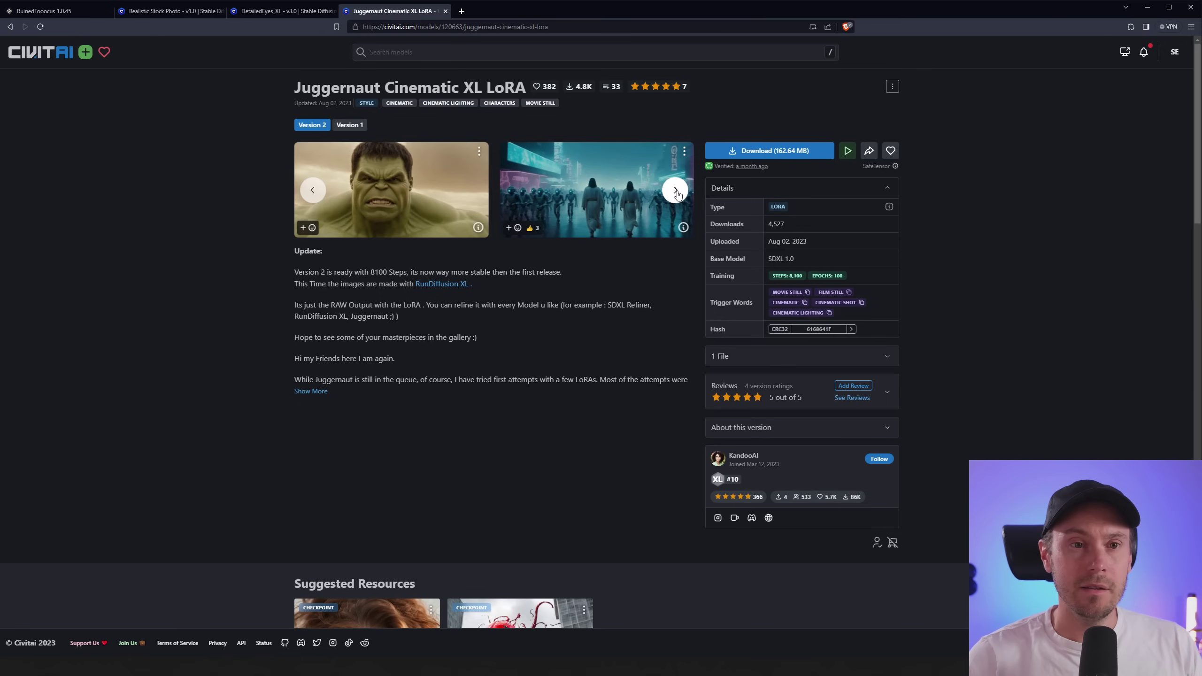
click(675, 190)
click(312, 190)
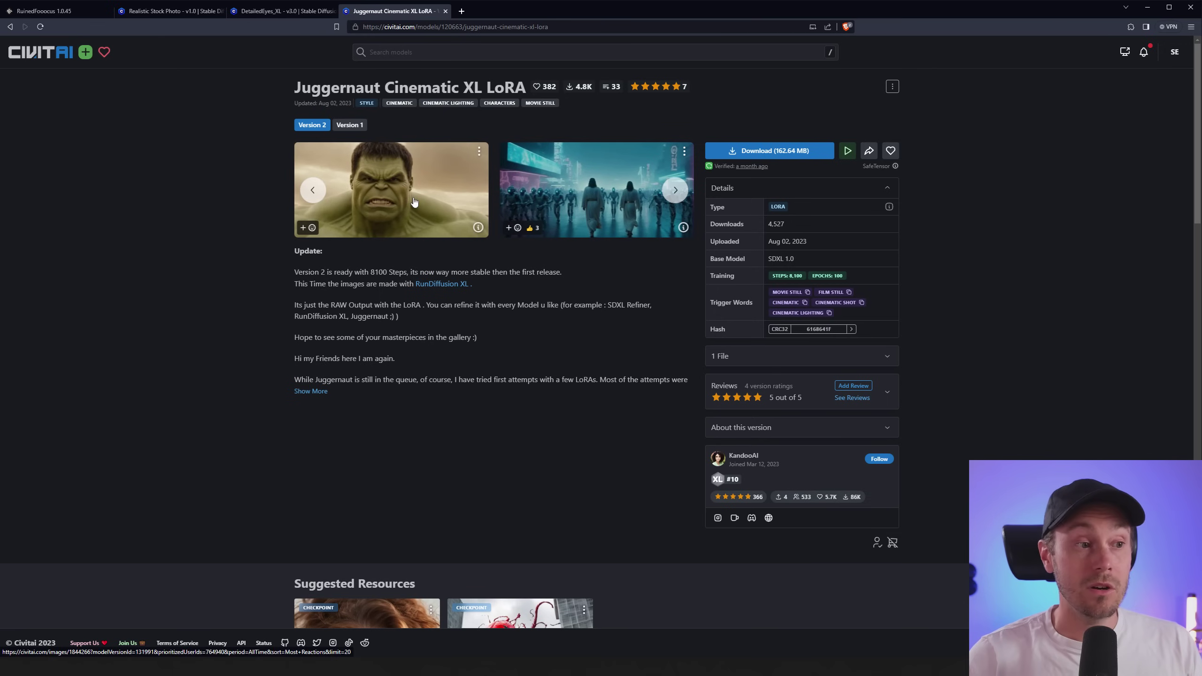
click(312, 190)
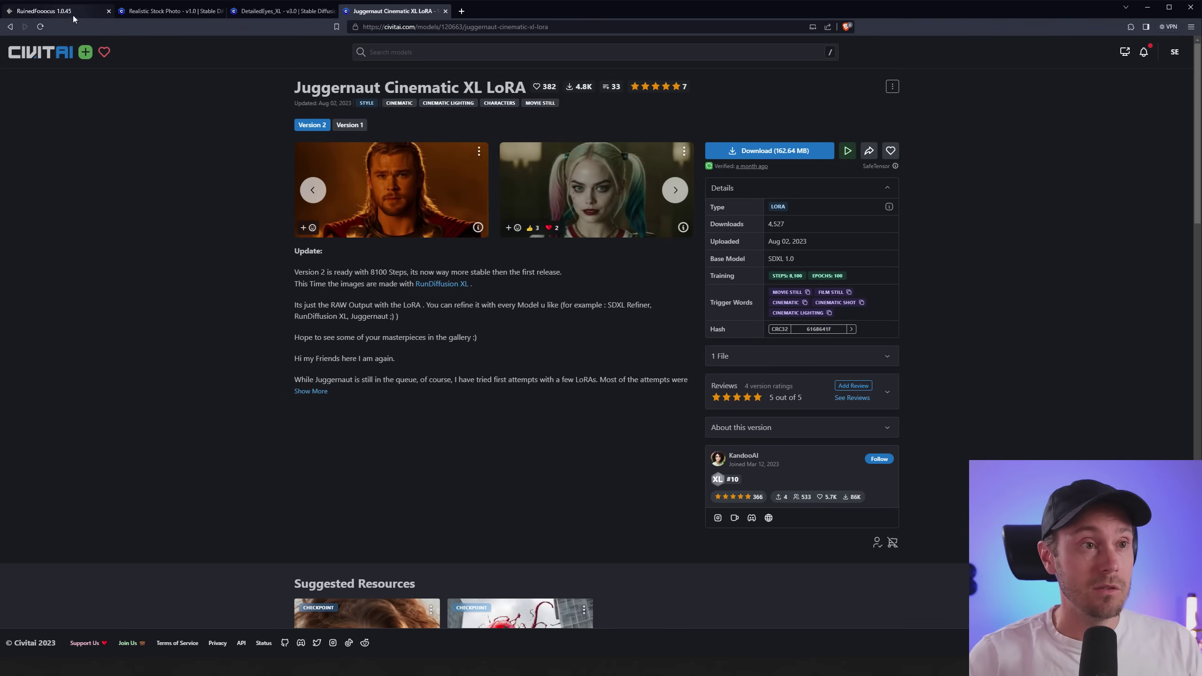
click(191, 11)
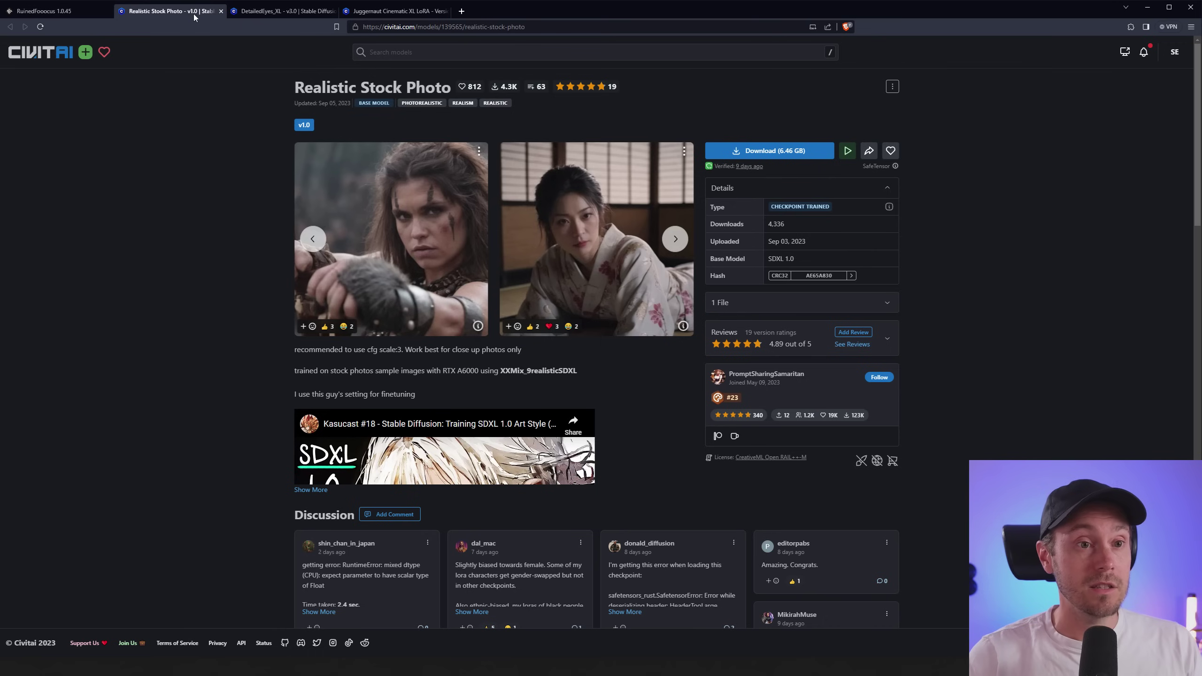
click(675, 239)
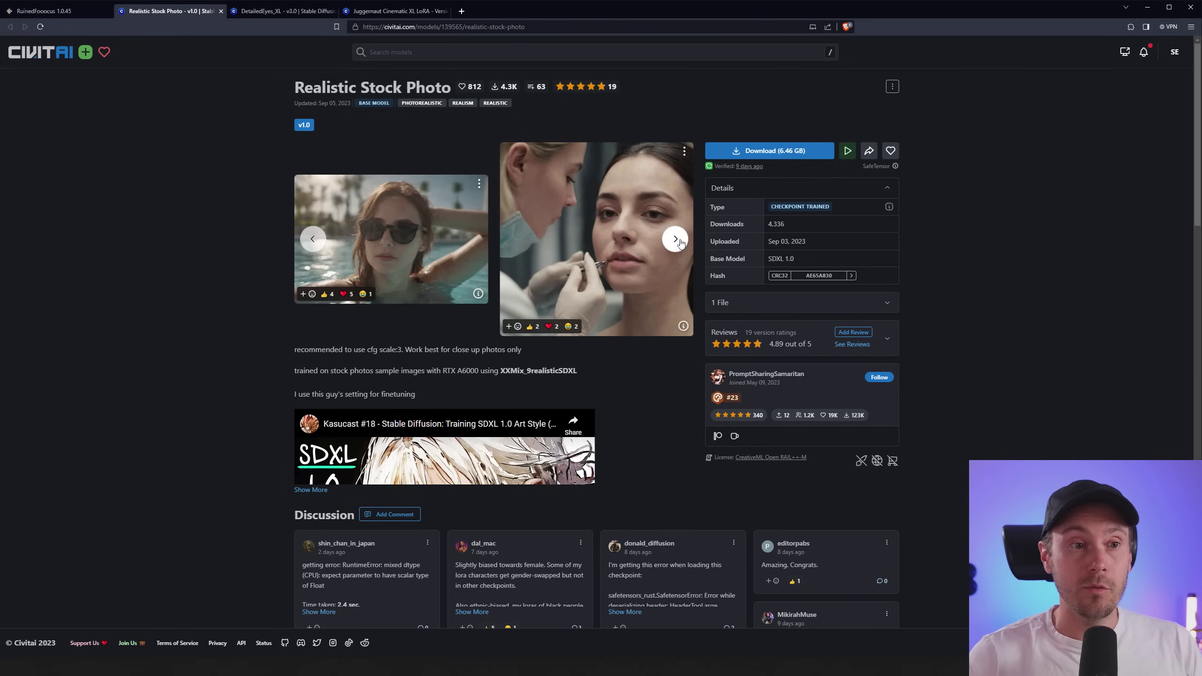
- Replace the 17th-century outfit words in the prompt with 'fashion model on the runway'
click(50, 11)
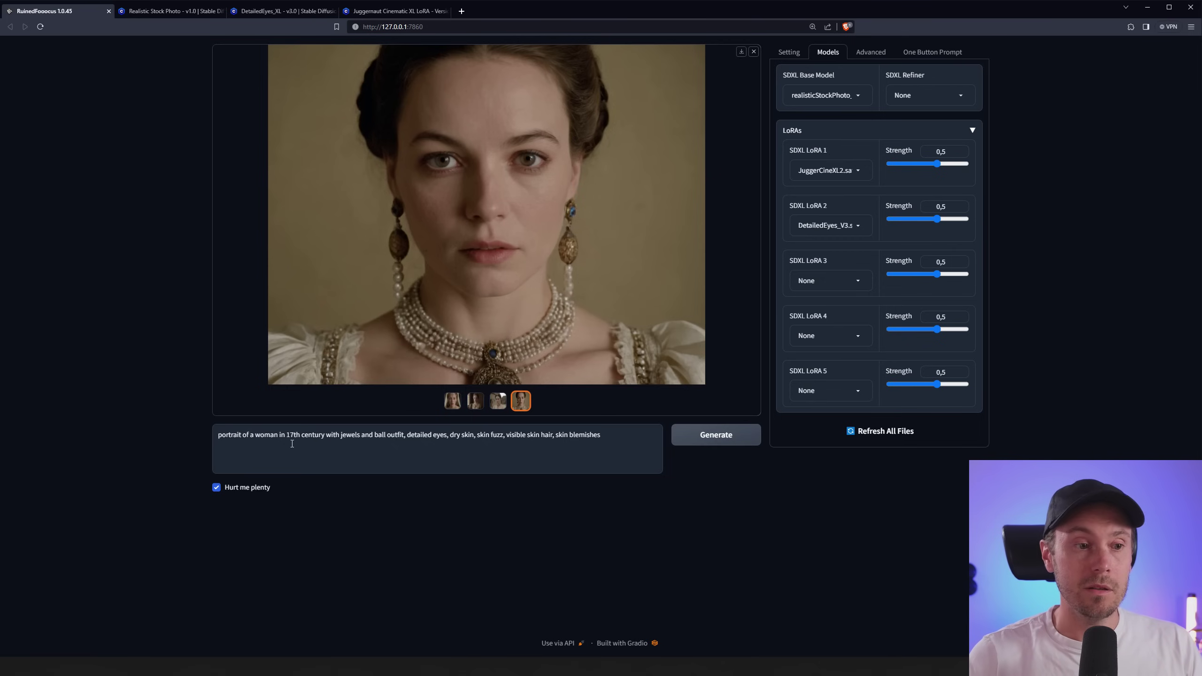
drag(279, 435, 405, 435)
text(fashion model on the runway)
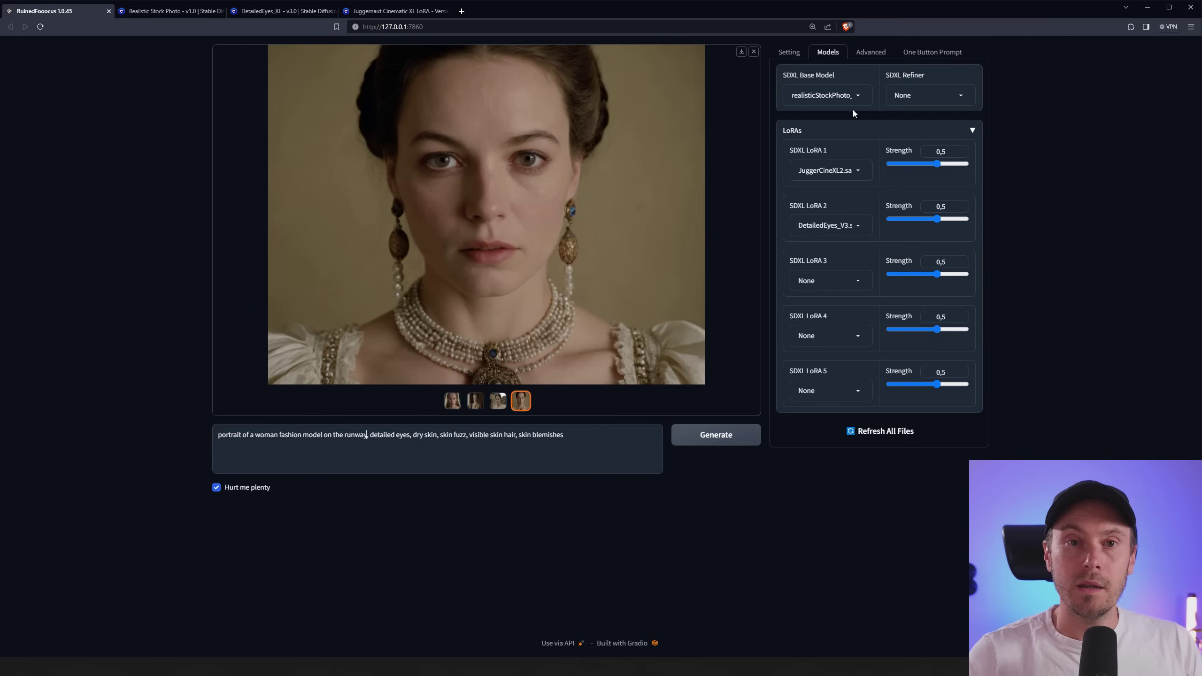
- Swap the sai-cinematic style for sai-analog film and generate four runway portraits
click(790, 54)
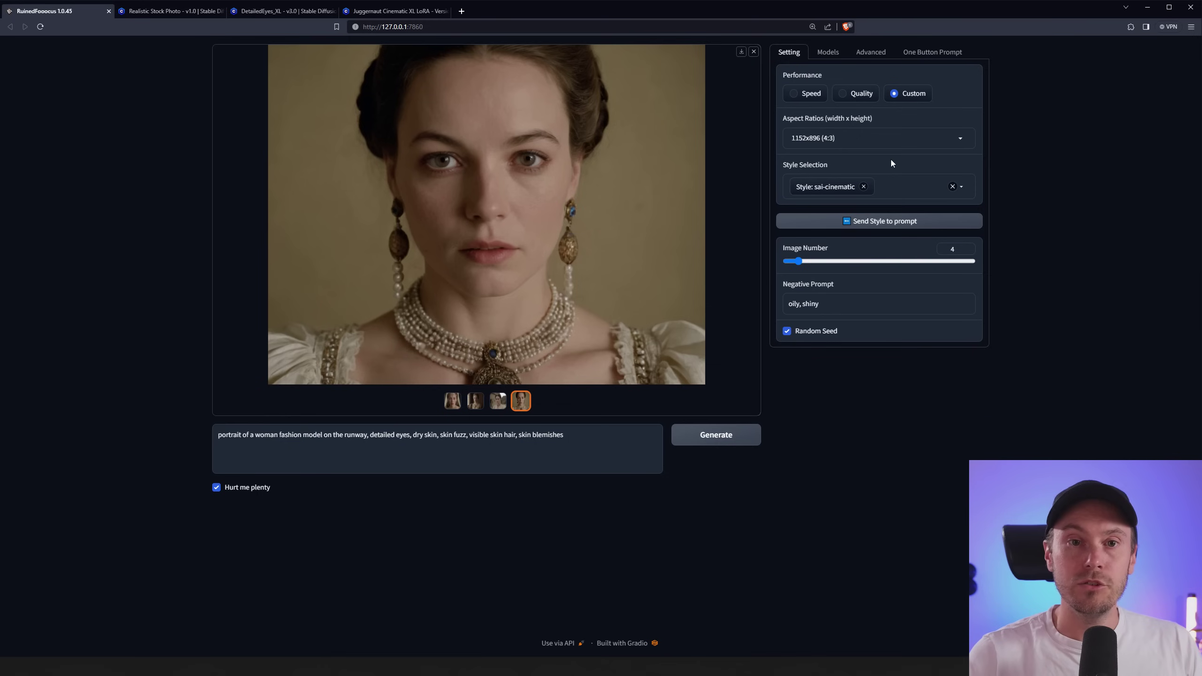
click(864, 187)
click(959, 185)
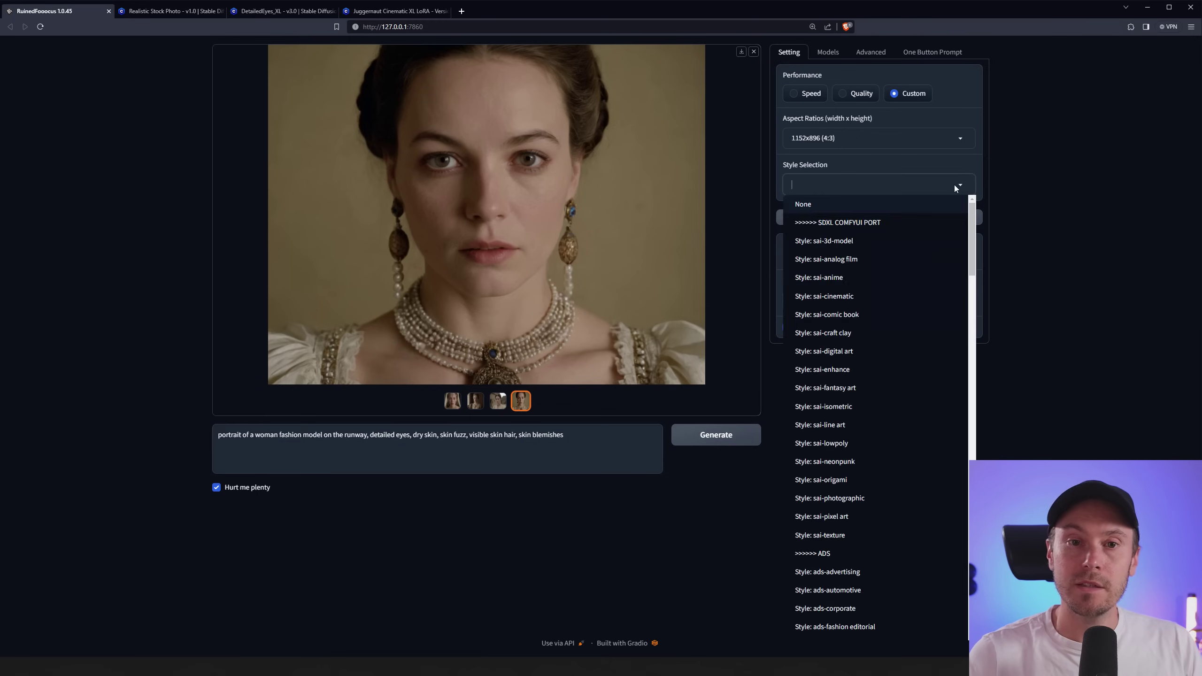
click(851, 261)
click(708, 446)
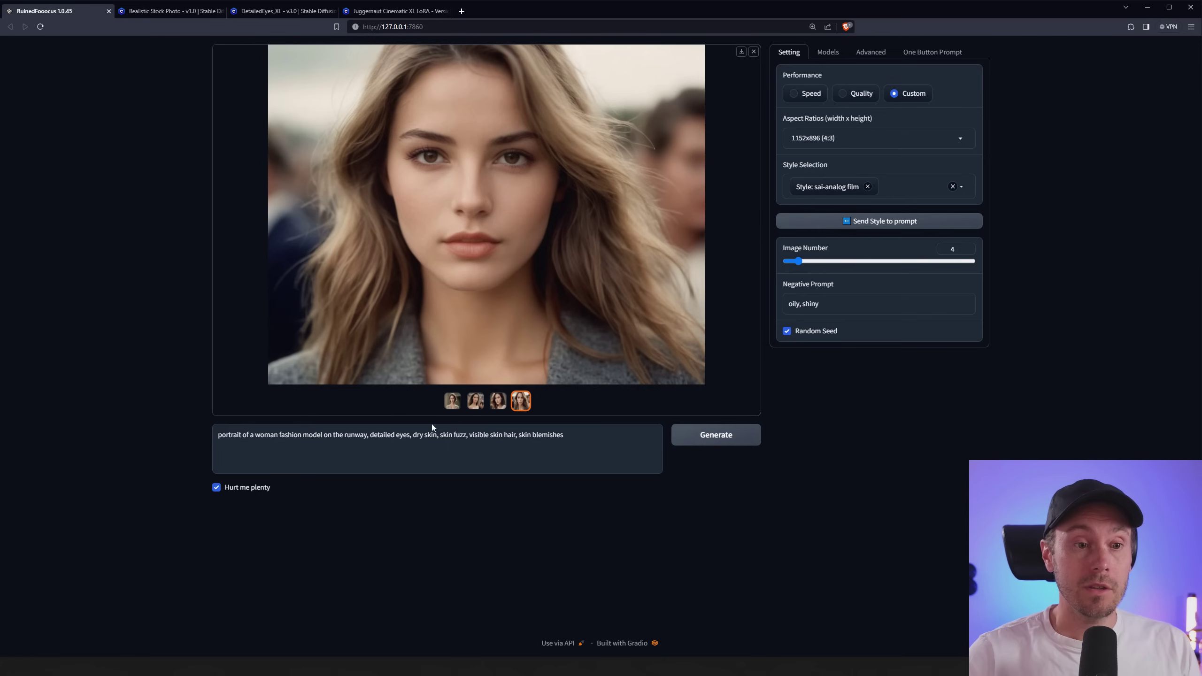
- Cycle through all four runway portraits, ending on the short-haired woman in the beige blazer
click(452, 403)
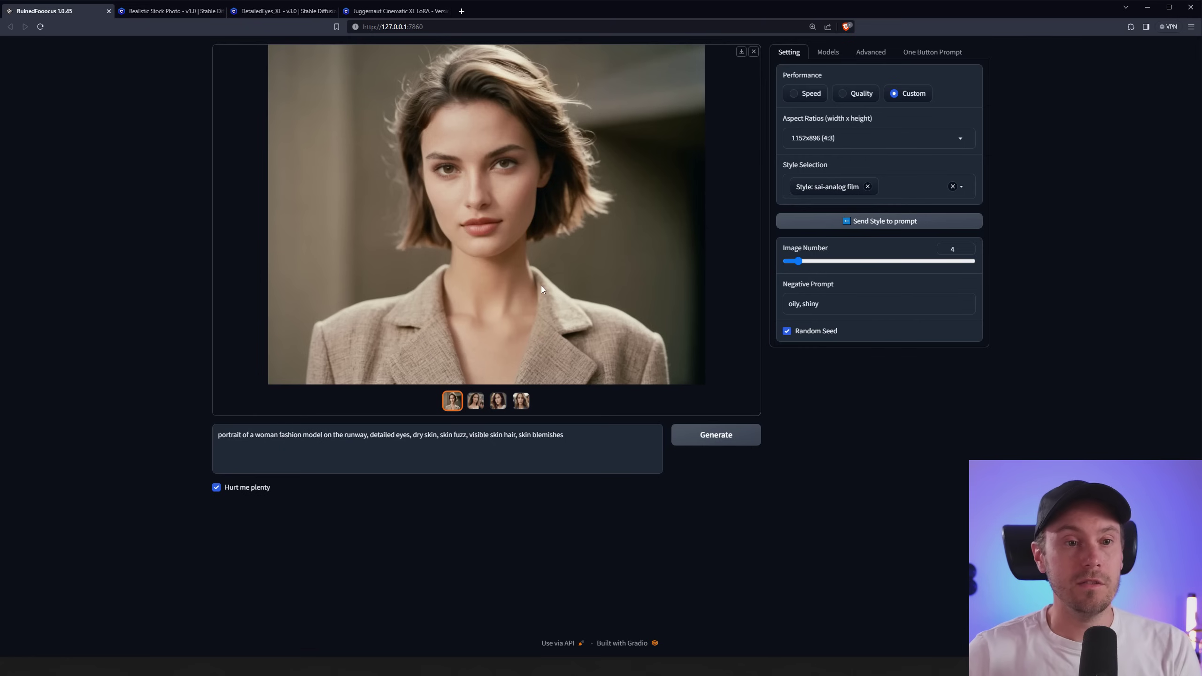
click(475, 404)
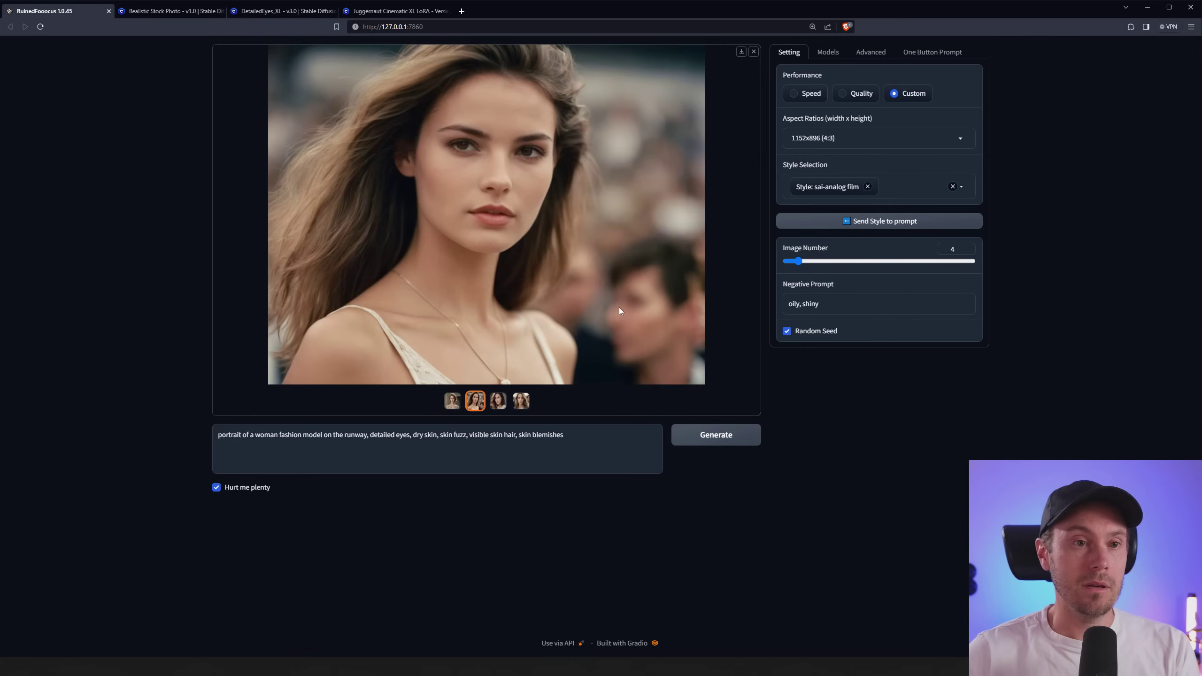
click(584, 278)
click(584, 279)
click(586, 280)
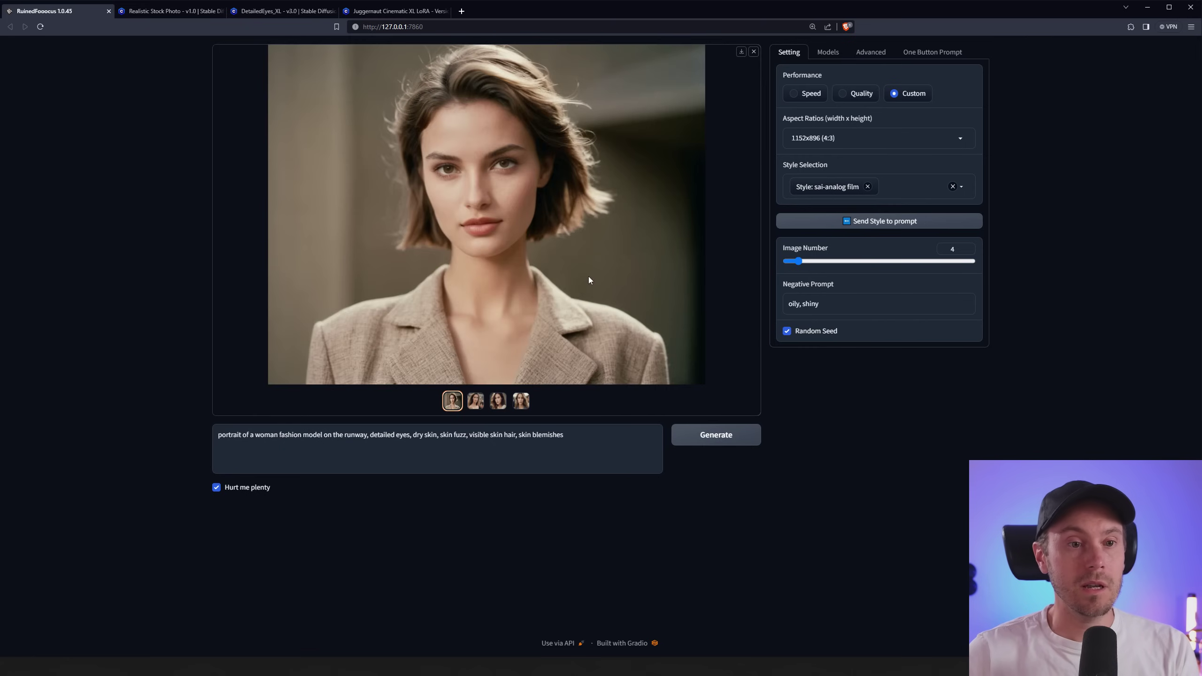
click(588, 277)
click(498, 401)
click(522, 402)
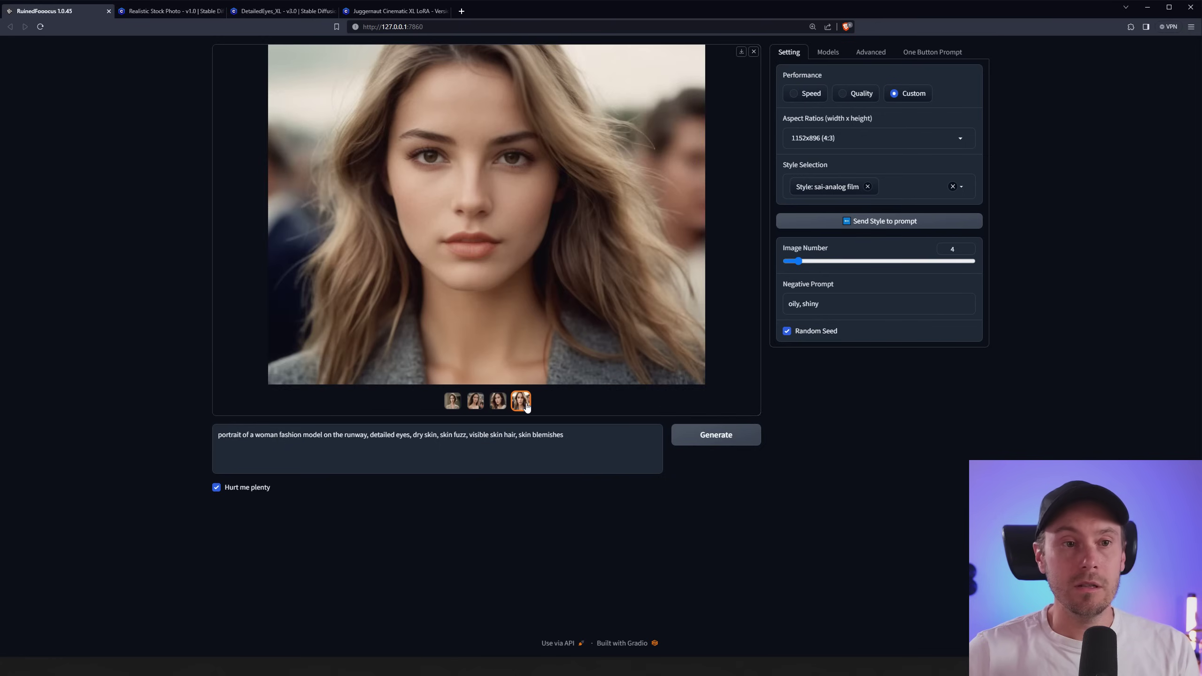
click(567, 300)
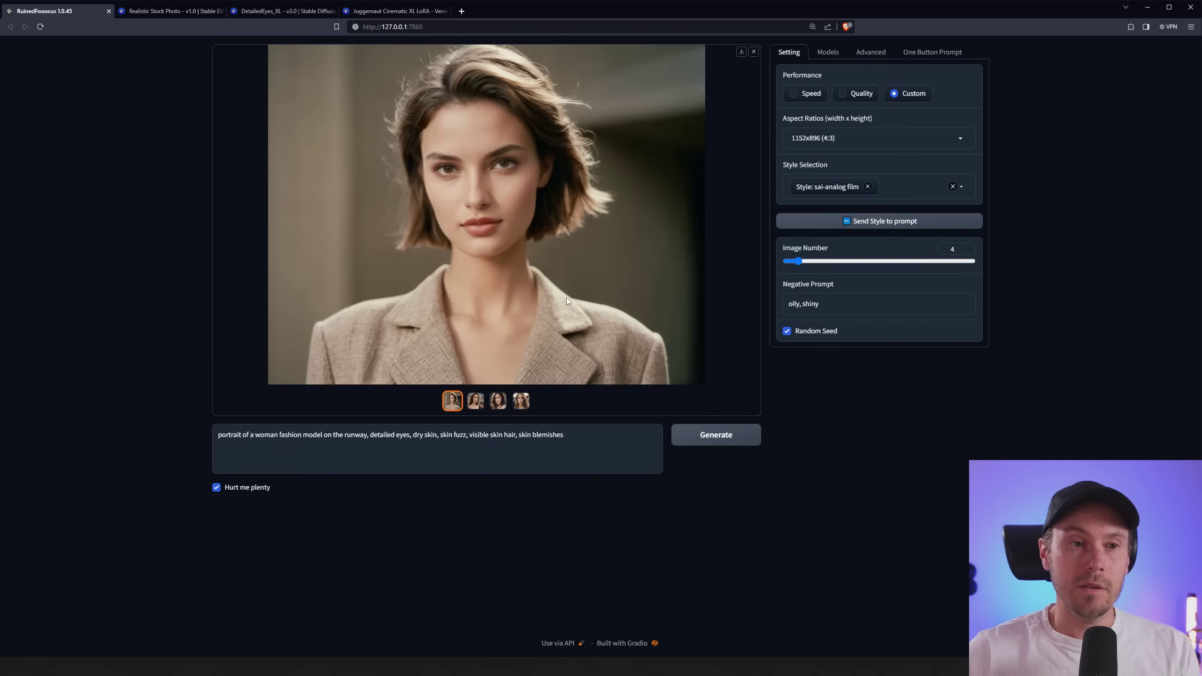
- Replace the sai-analog film style with sai-cinematic and start editing the prompt text
click(867, 187)
click(957, 185)
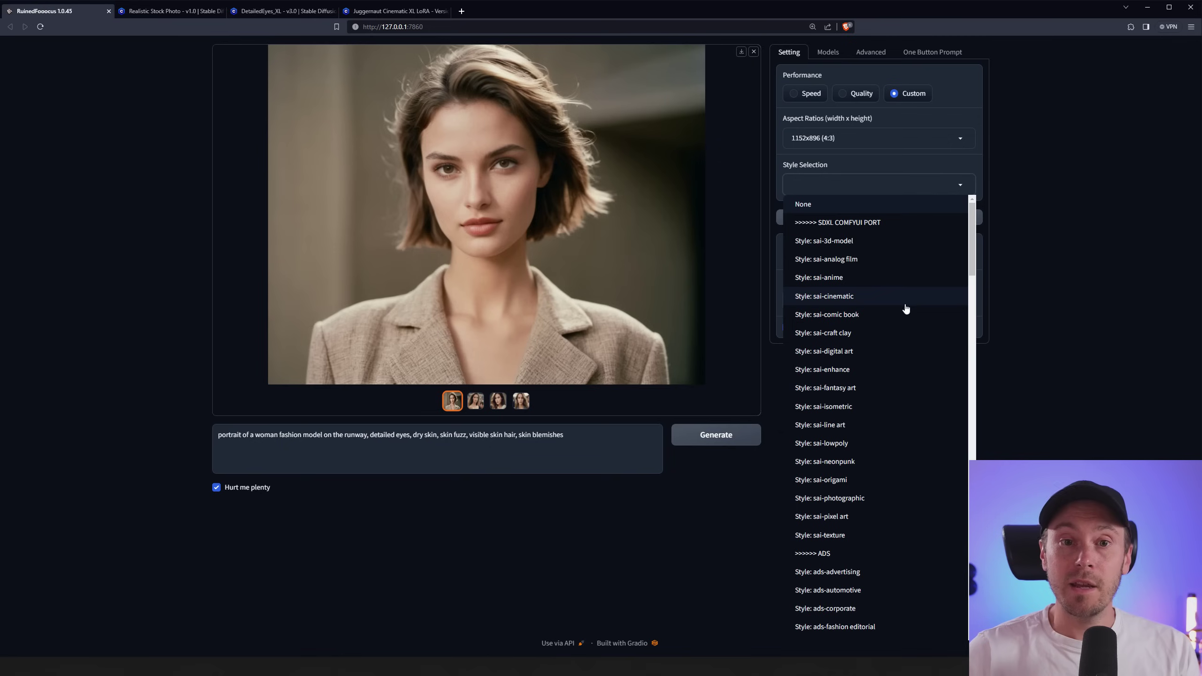
click(905, 303)
click(320, 444)
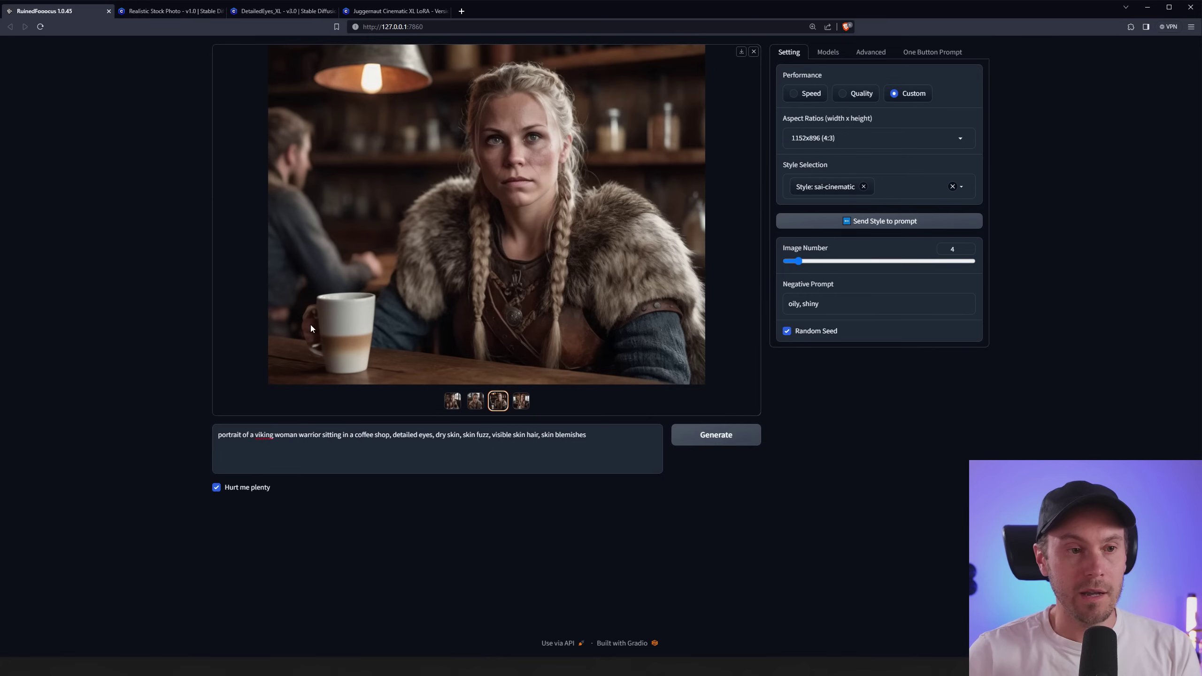
- View the fourth, first, then second viking portrait, showing the braided warrior by the window
click(305, 339)
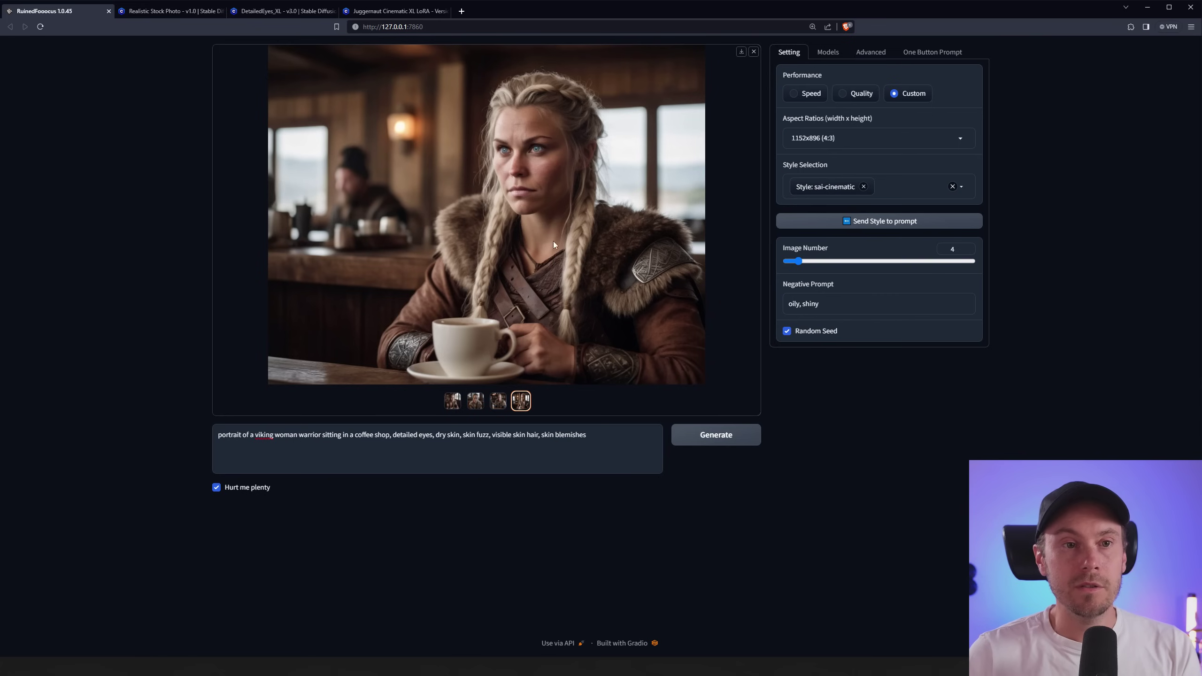
click(612, 267)
click(676, 287)
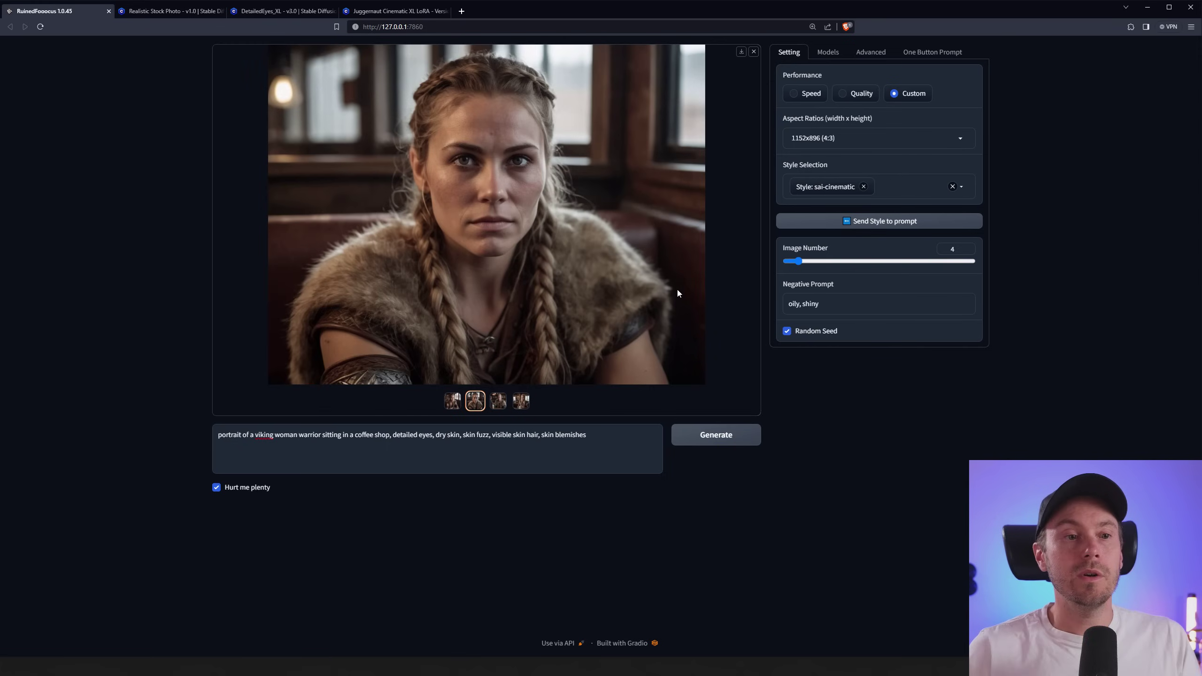